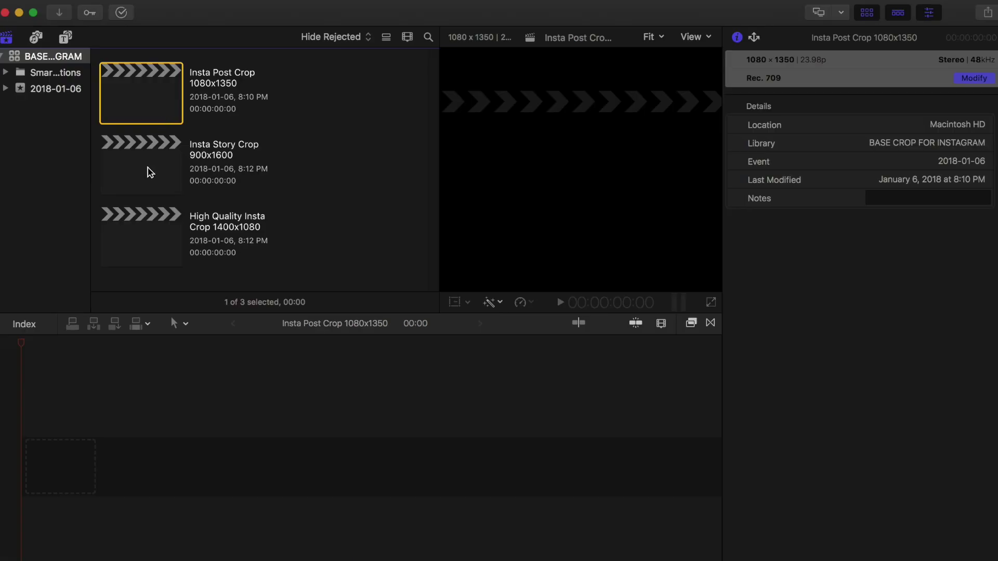
click(147, 163)
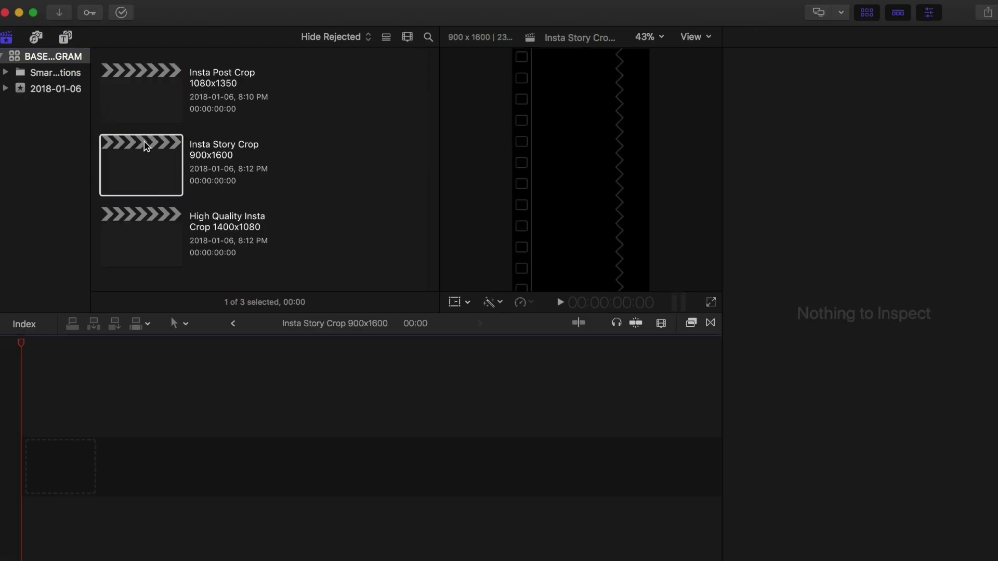
click(148, 110)
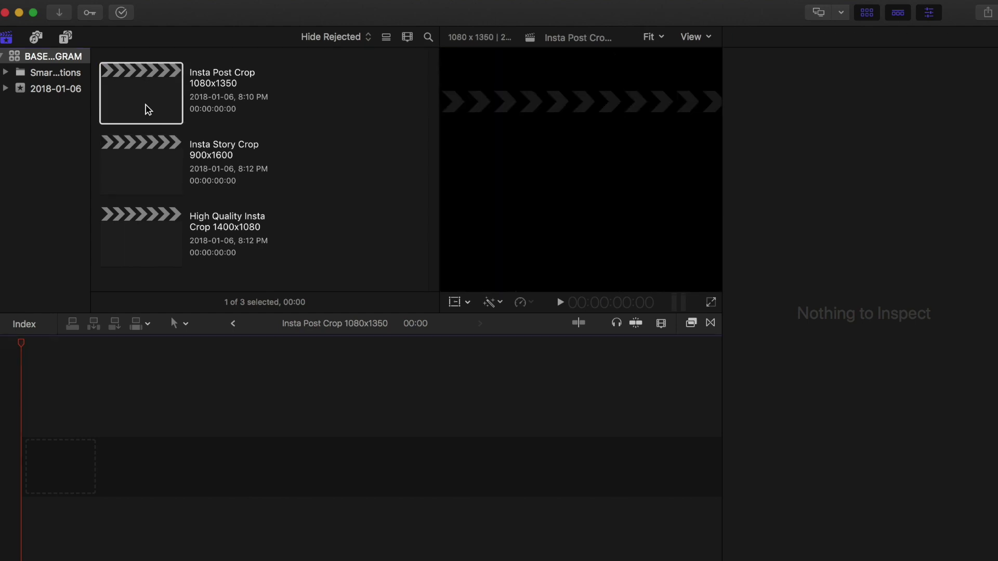
click(150, 236)
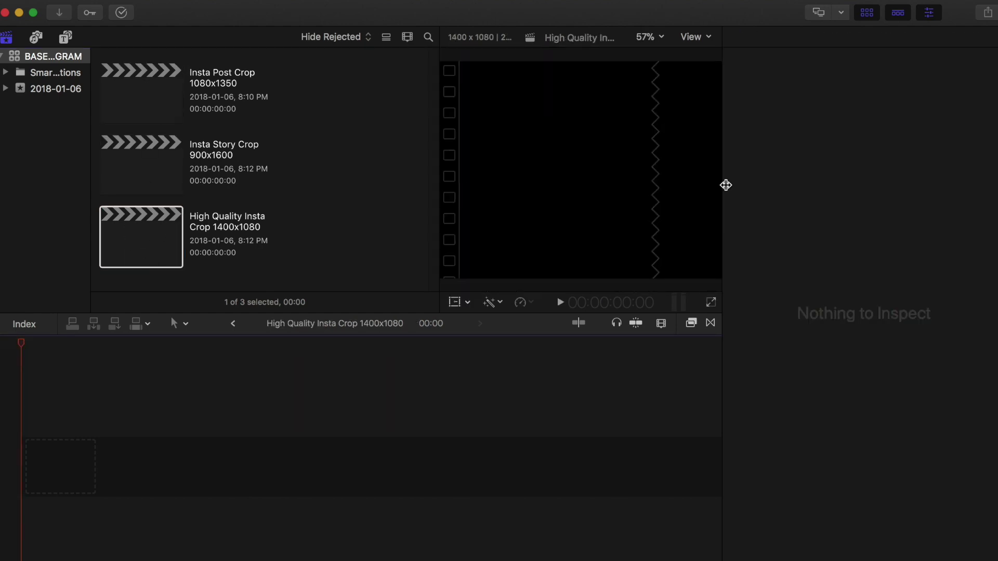
click(134, 84)
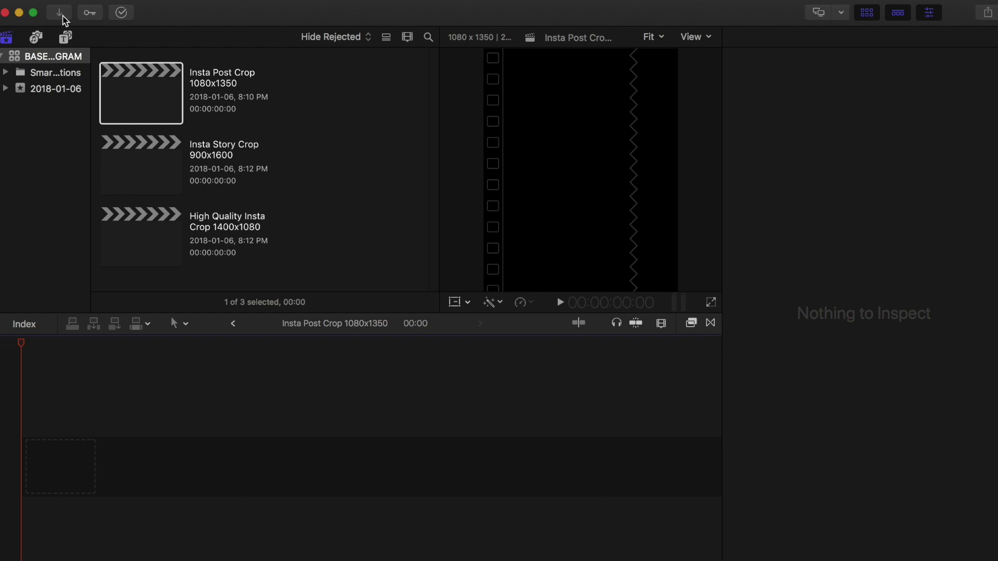
Import NEW YEARS.mov from the Desktop's Instagram folder into the event
click(64, 21)
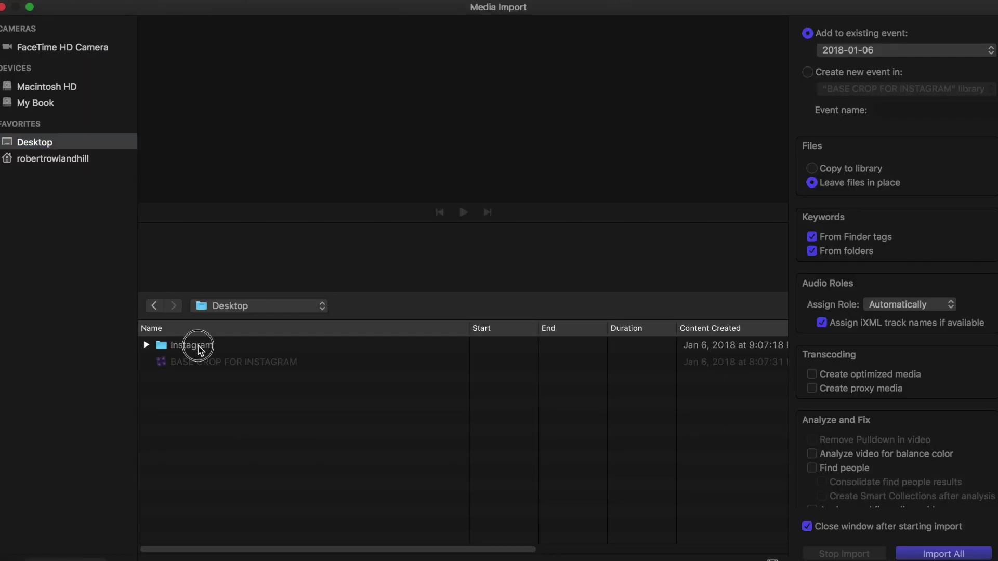
double_click(196, 348)
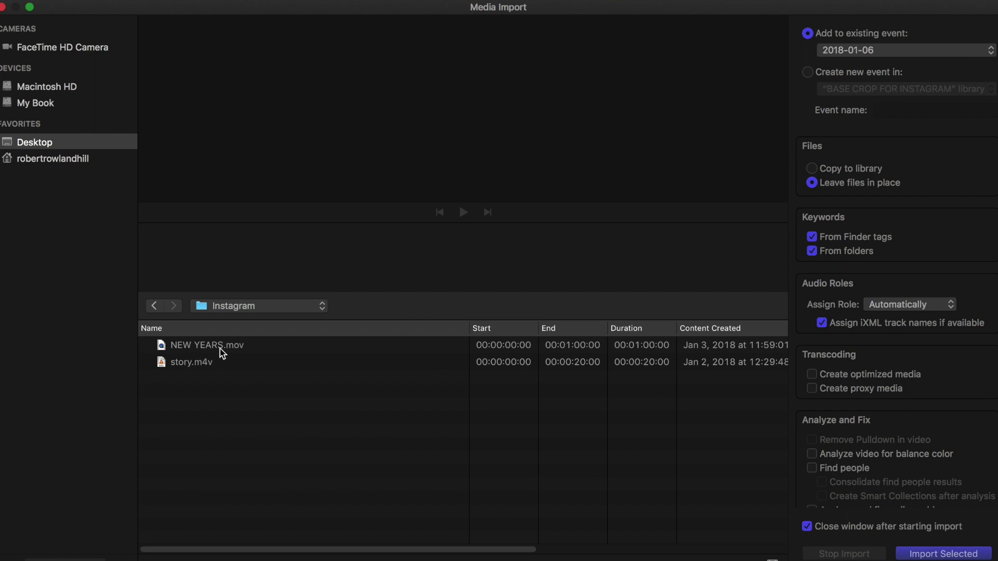
click(219, 348)
key(Escape)
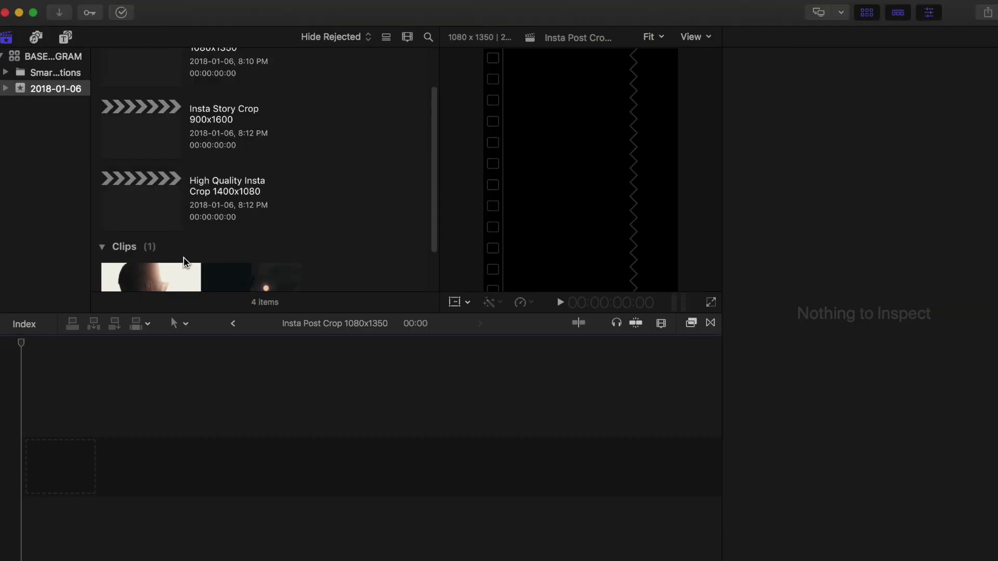
Place the NEW YEARS clip into the empty Insta Post Crop 1080x1350 timeline and preview it
click(186, 239)
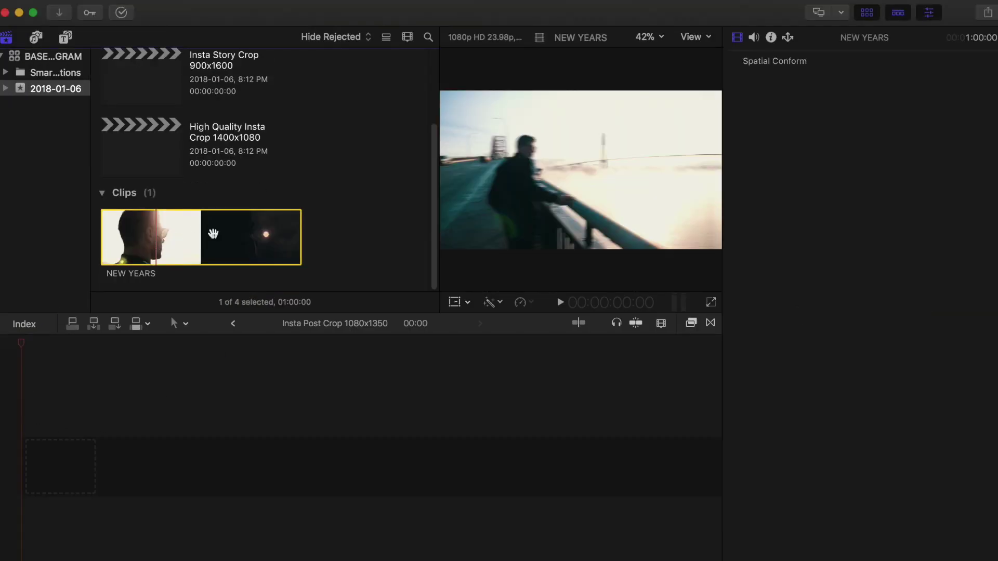
drag(213, 233, 29, 475)
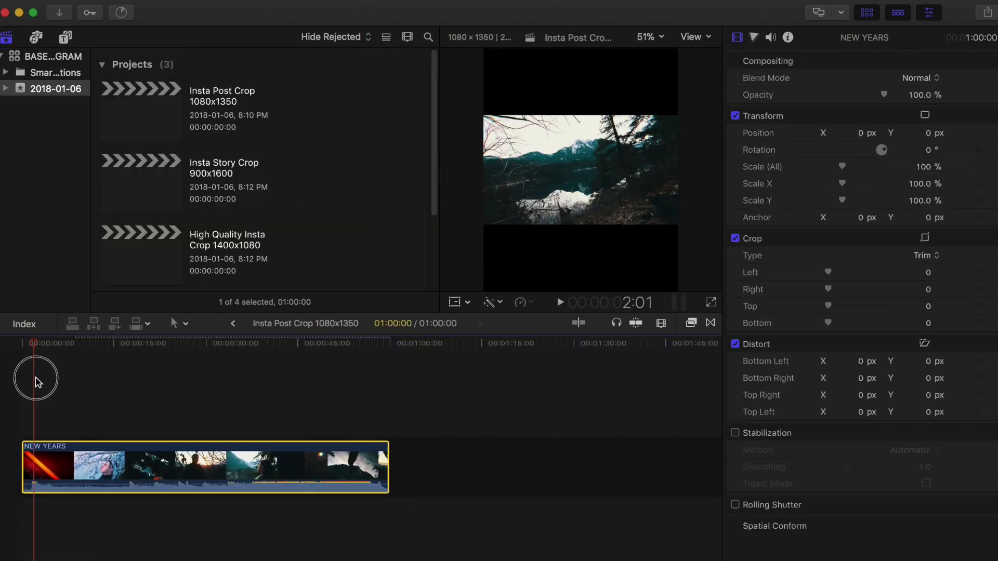
mouse_move(36, 378)
mouse_down()
mouse_move(94, 367)
mouse_move(30, 373)
mouse_move(64, 375)
mouse_move(18, 387)
mouse_up()
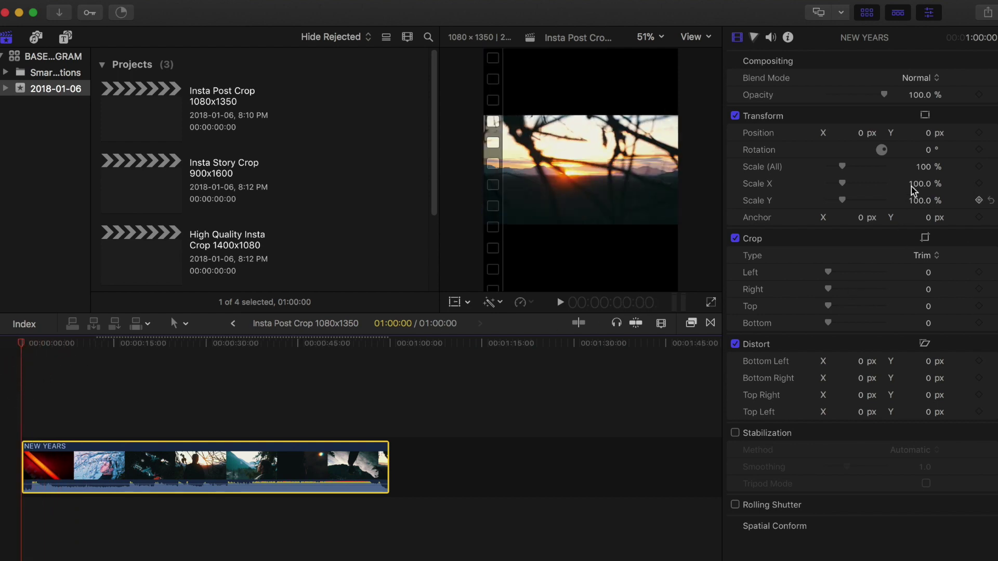
Set the NEW YEARS clip's Scale (All) to 222% and preview the enlarged clip
click(928, 166)
text(200)
key(Return)
text(22)
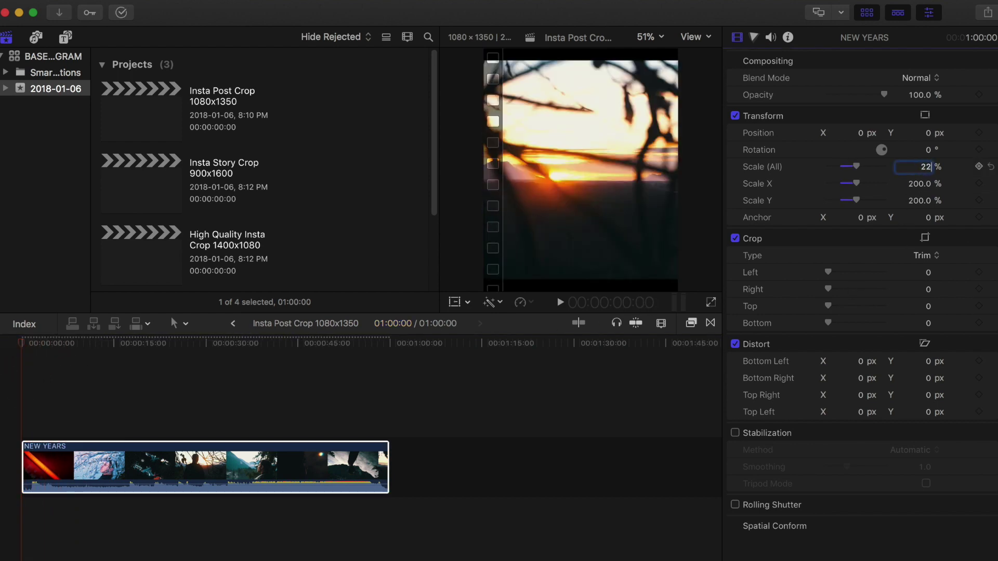
text(2)
key(Return)
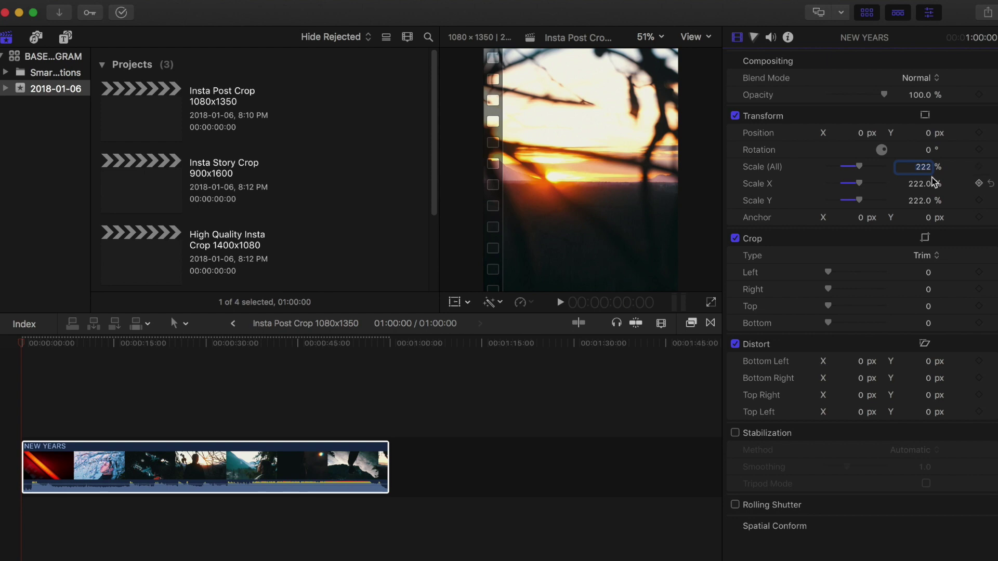
drag(21, 353, 6, 379)
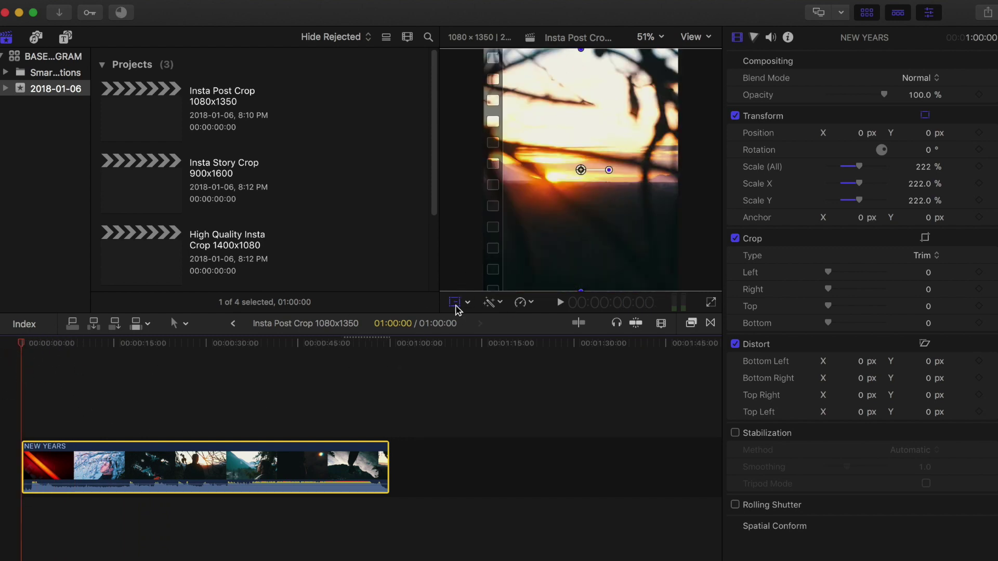
Add a transform keyframe at the clip start, then shift Position X left around three seconds
click(456, 307)
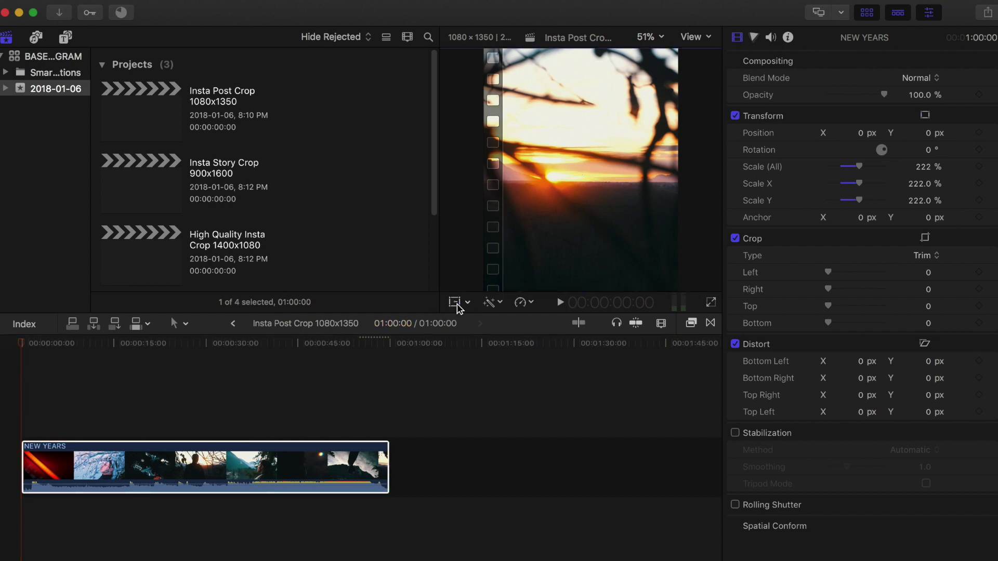
click(458, 306)
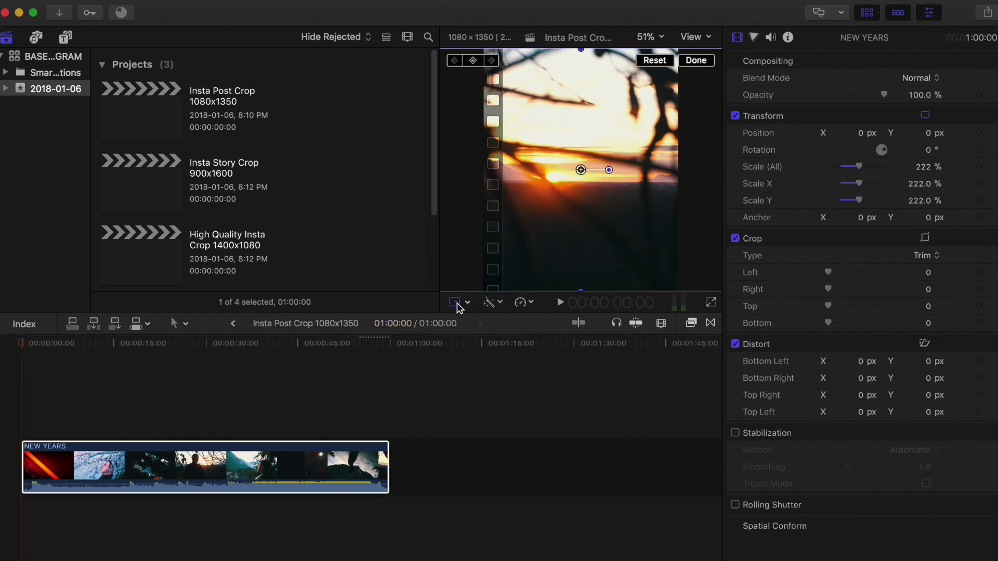
click(473, 62)
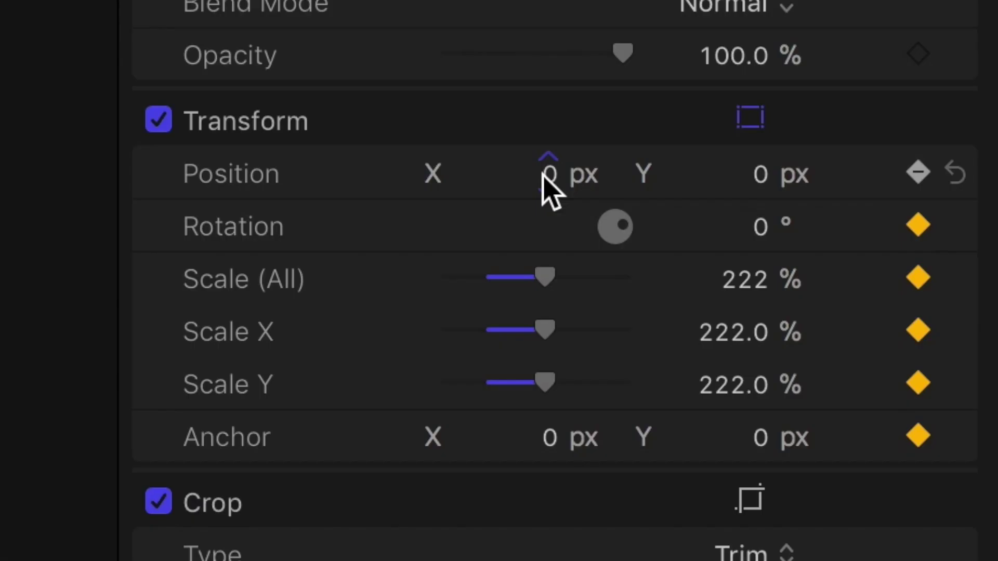
key(Right)
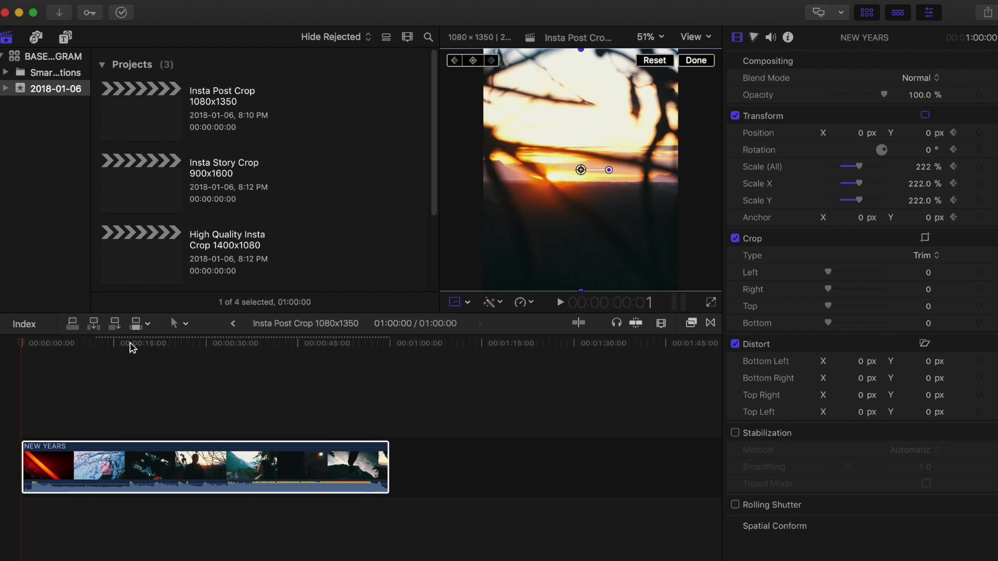
drag(22, 344, 40, 341)
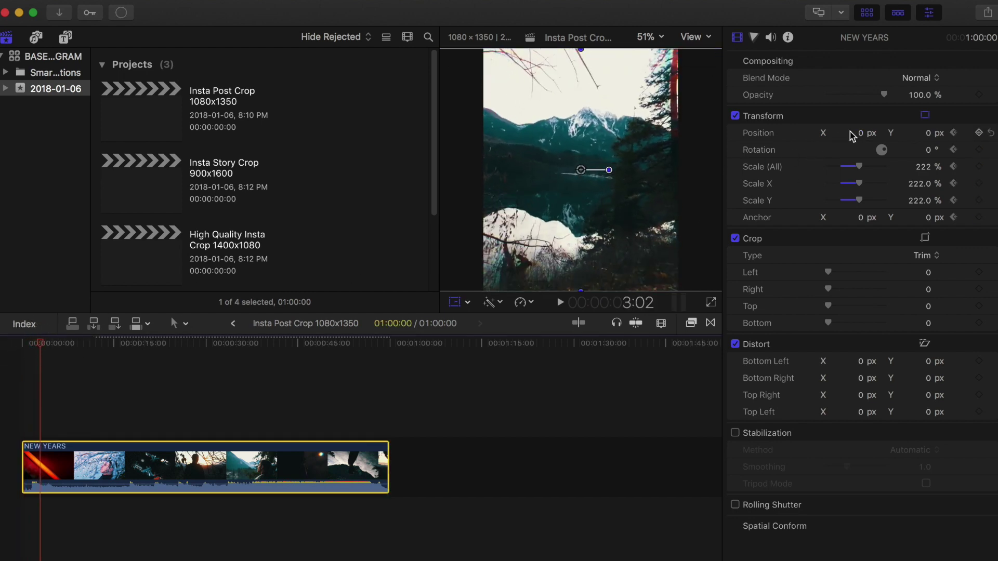
mouse_move(862, 135)
mouse_down()
mouse_move(843, 135)
mouse_move(860, 133)
mouse_up()
drag(41, 347, 66, 347)
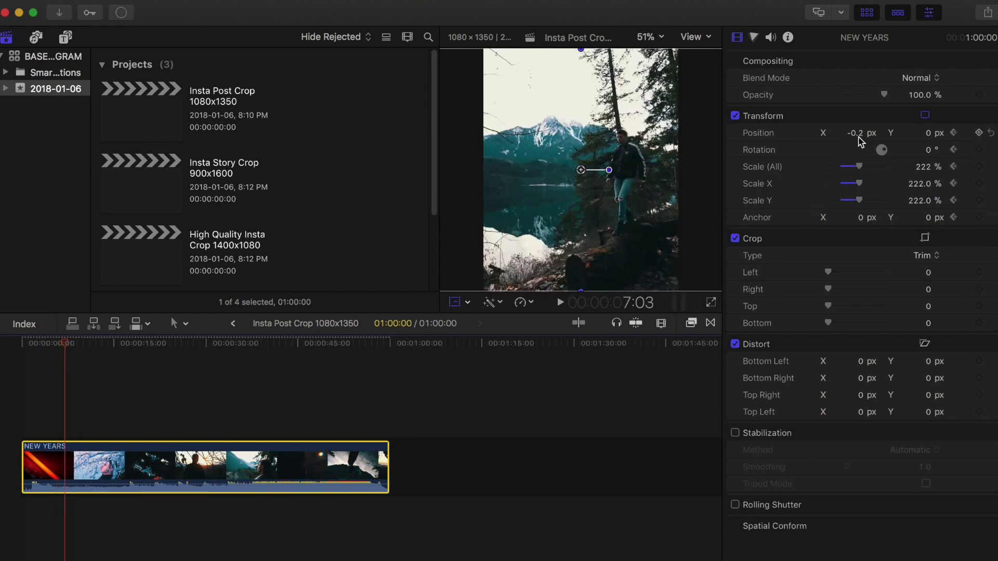
Shift the framing left at successive frames to keep the person centred
drag(860, 140, 701, 193)
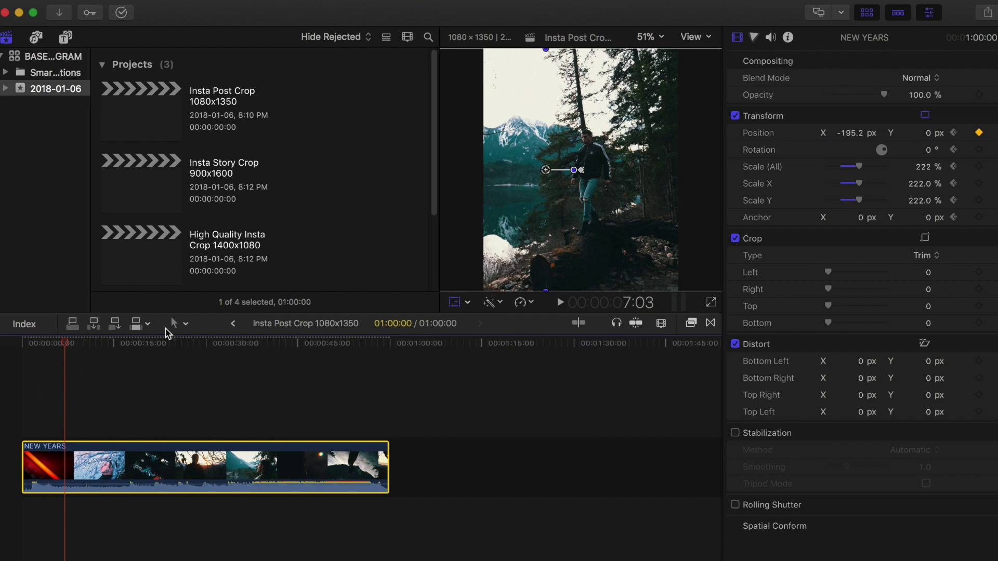
mouse_move(68, 348)
mouse_down()
mouse_move(45, 349)
mouse_move(73, 352)
mouse_up()
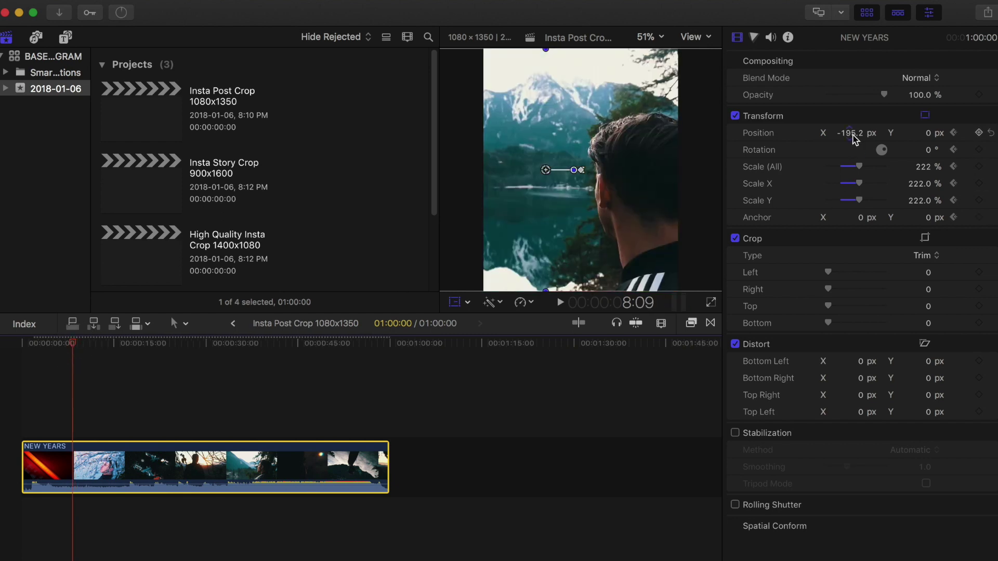
drag(850, 133, 849, 132)
mouse_move(81, 345)
mouse_down()
mouse_move(63, 345)
mouse_move(82, 350)
mouse_up()
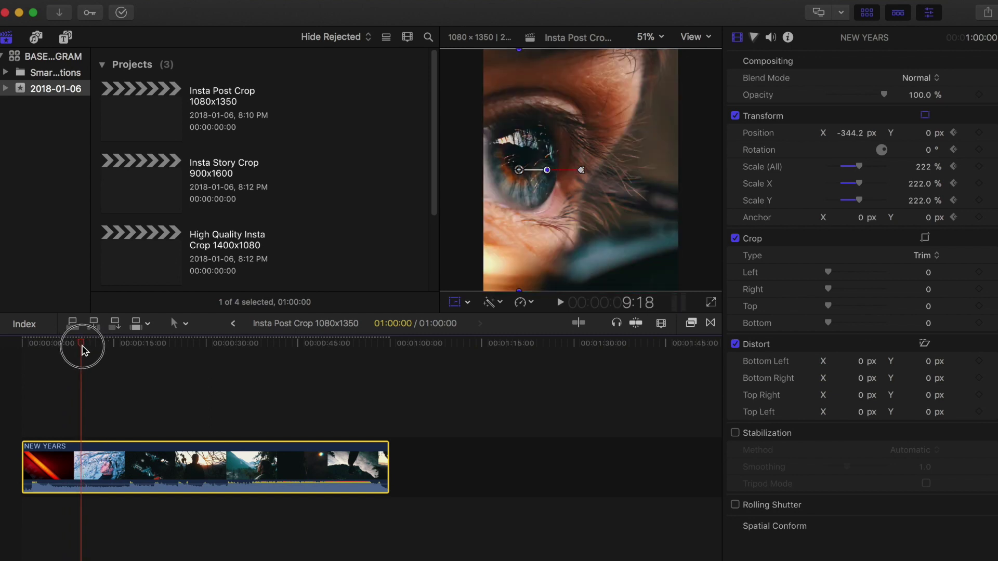
Set Position X to -64.2 px on the eye close-up near 10 seconds, then return to start
drag(82, 351, 88, 350)
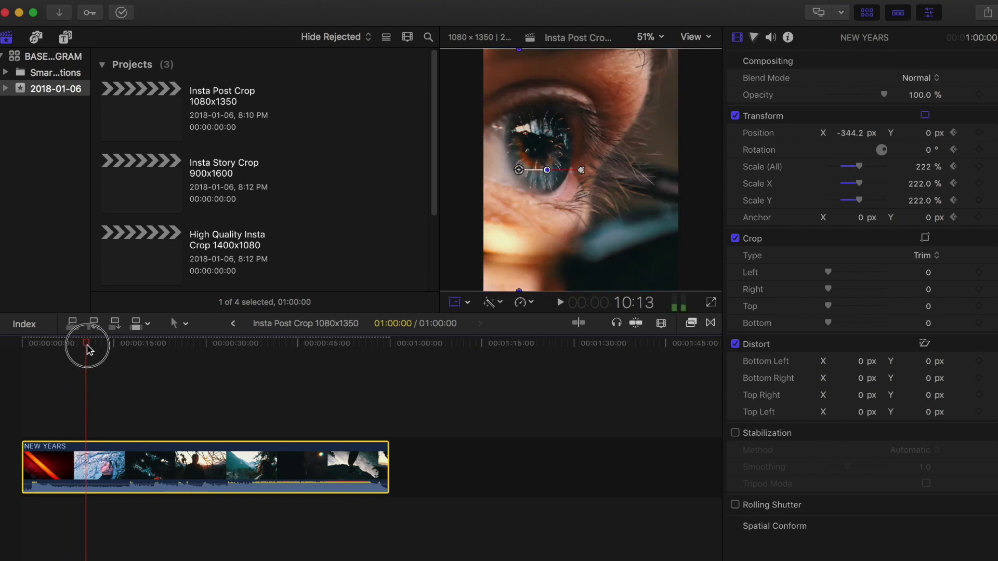
click(855, 129)
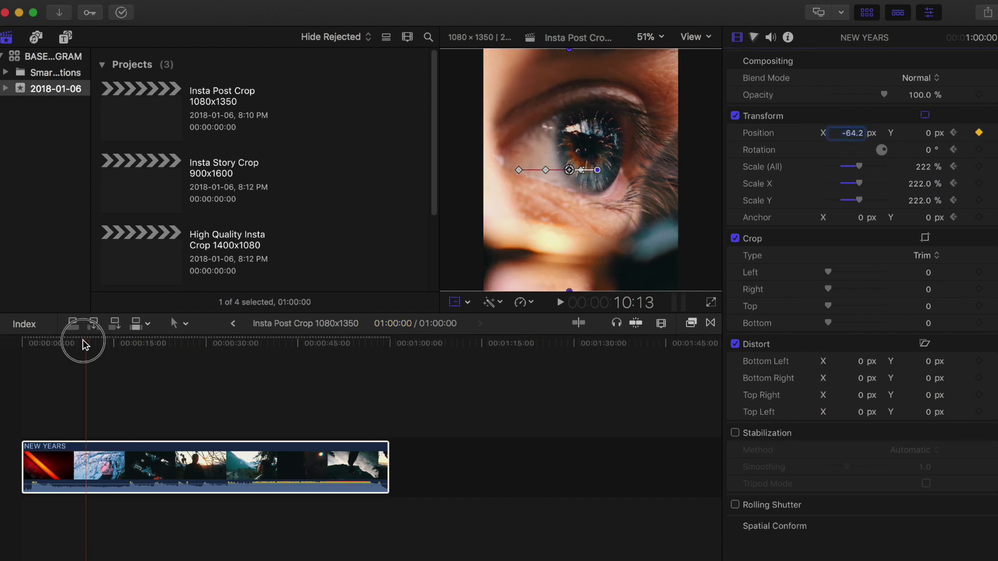
key(l)
key(l)
key(l)
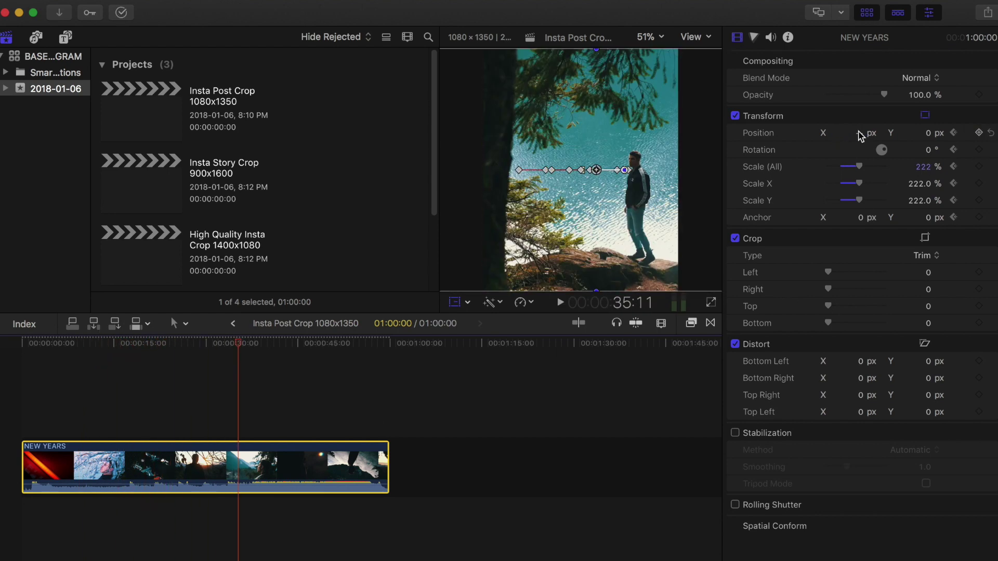
click(859, 134)
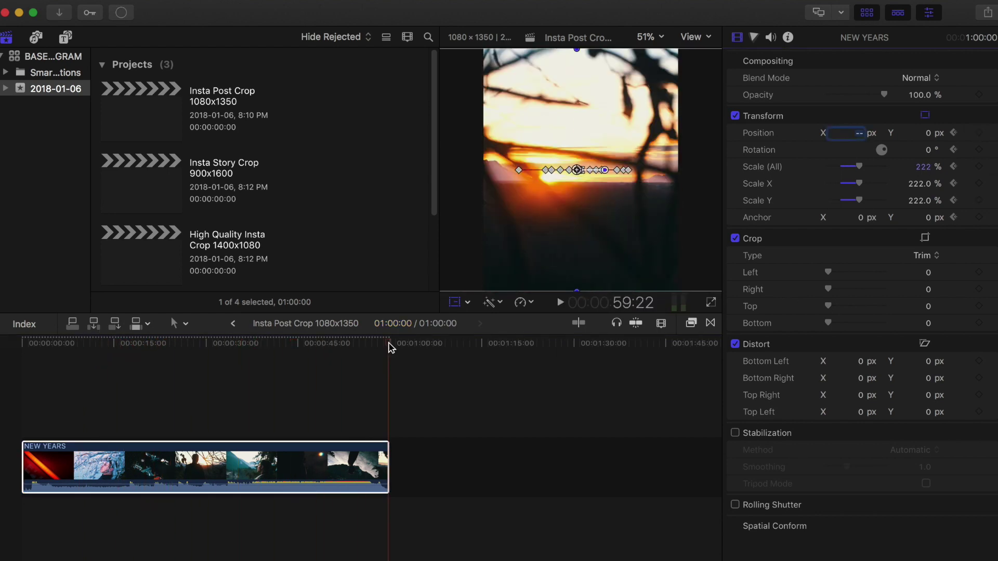
drag(391, 347, 1, 388)
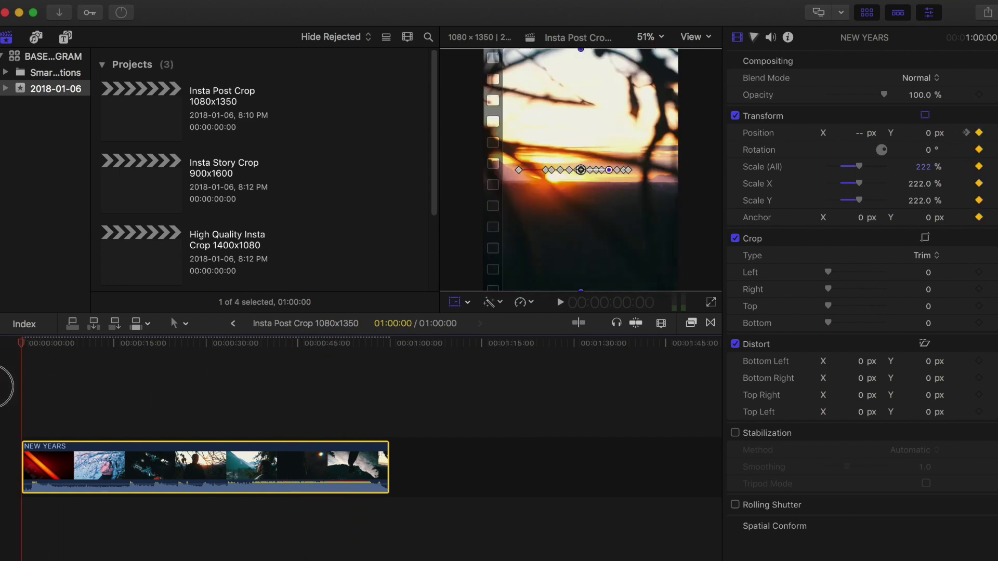
Play the project from the beginning for about 24 seconds, stop, and show the Share destinations
key(space)
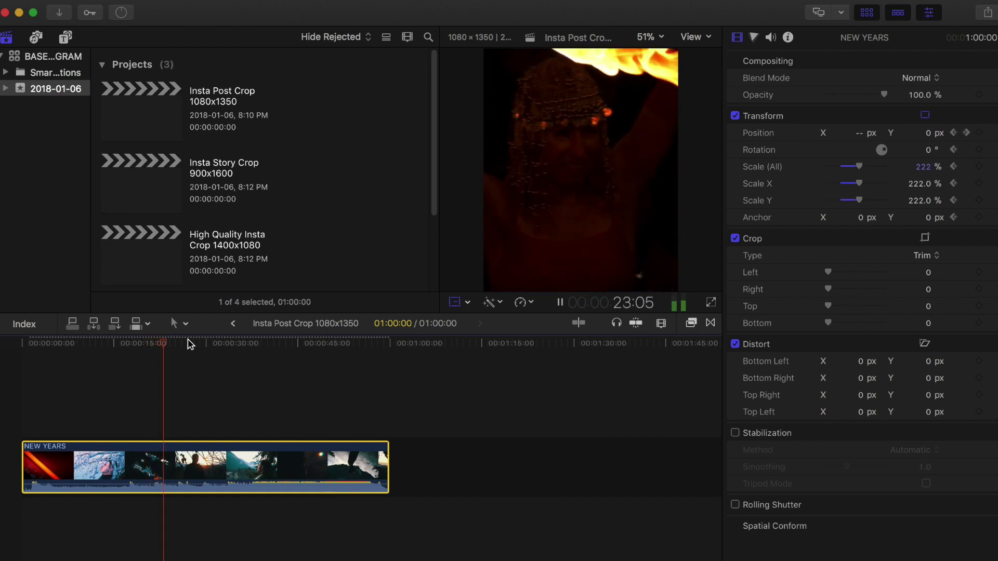
key(space)
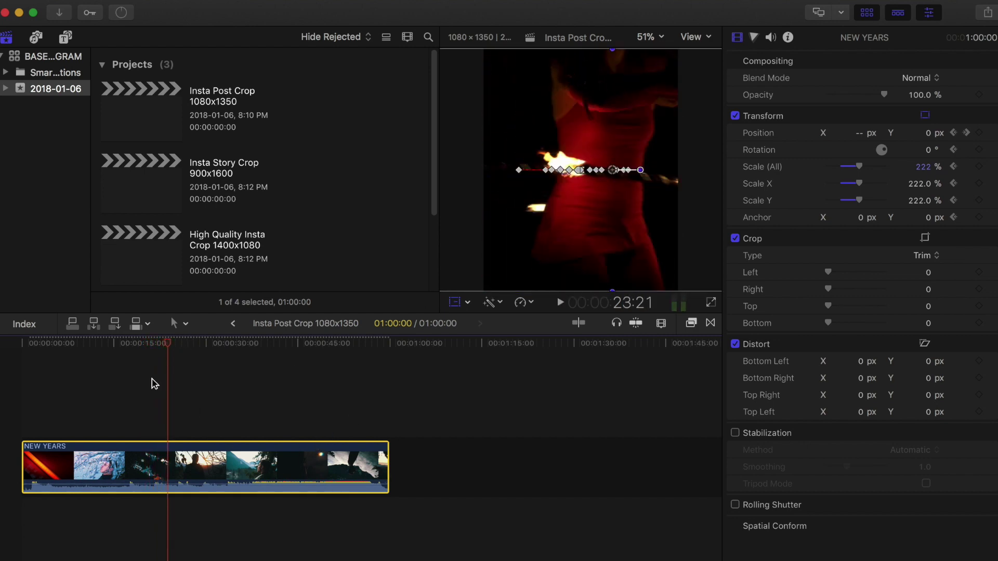
click(984, 13)
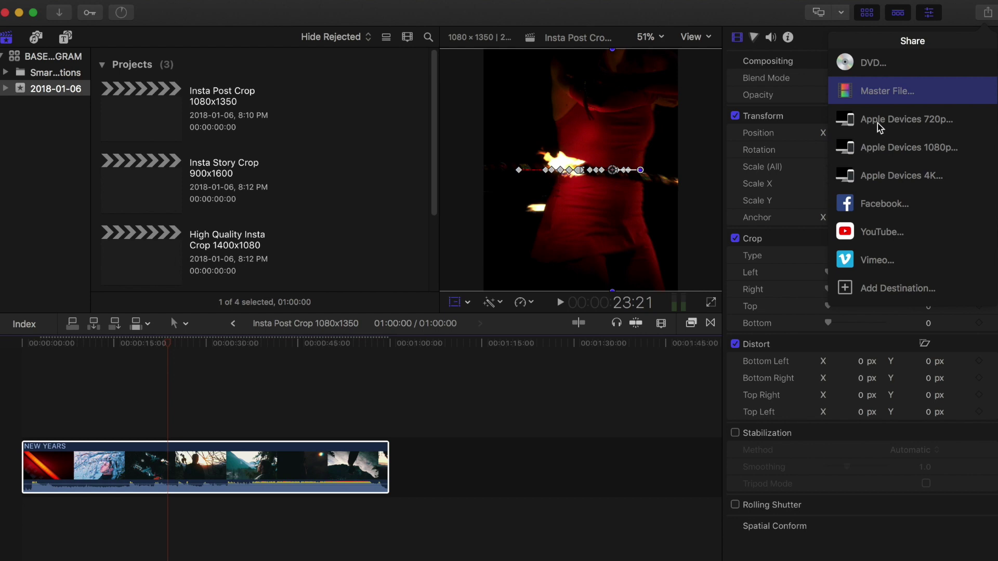
Export Insta Post Crop 1080x1350 as a Master File saved to My Book
click(886, 92)
click(740, 368)
click(514, 131)
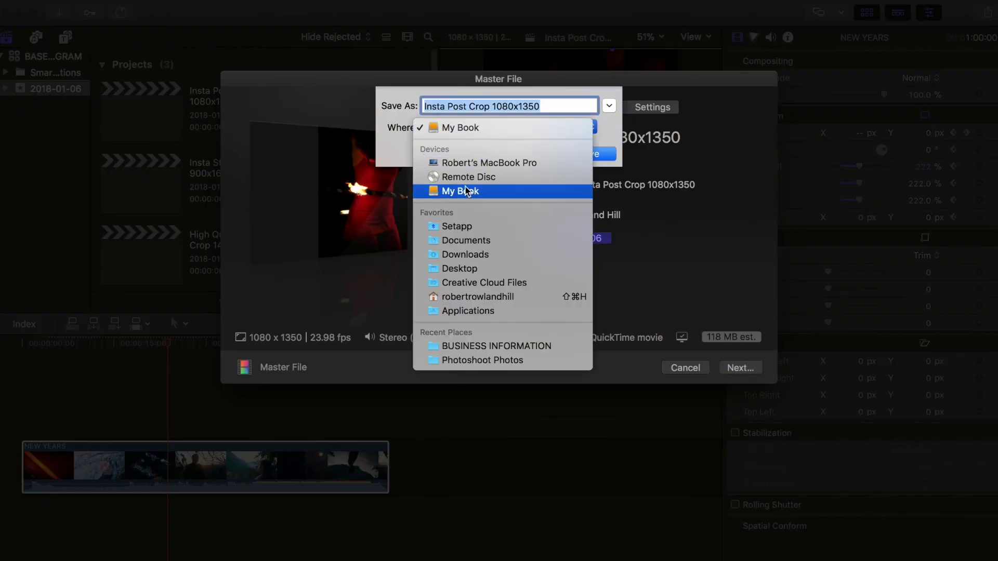
click(470, 192)
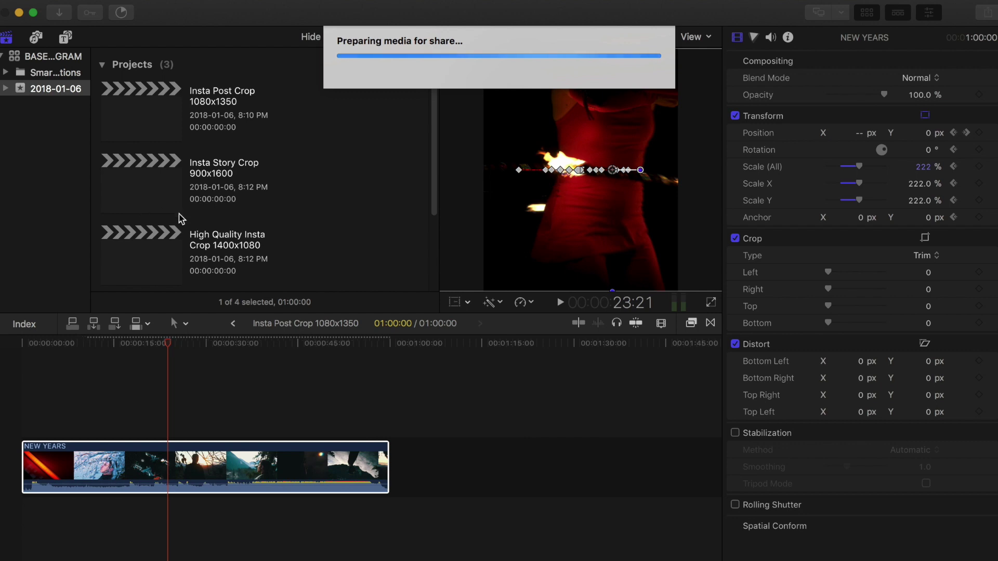
Open the Insta Story Crop 900x1600 project and select the NEW YEARS source clip
click(160, 126)
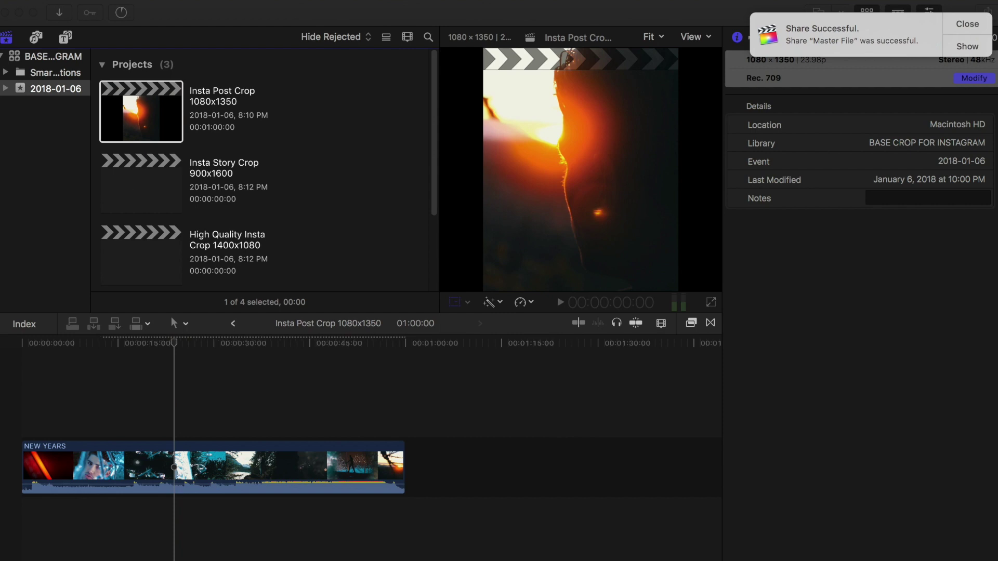
double_click(124, 185)
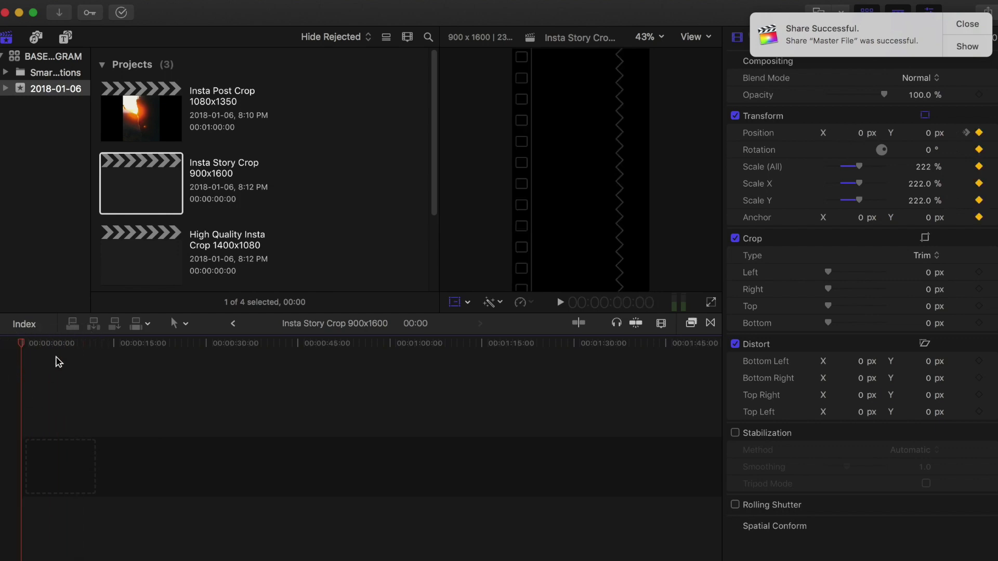
scroll(174, 236, down, 4)
click(156, 248)
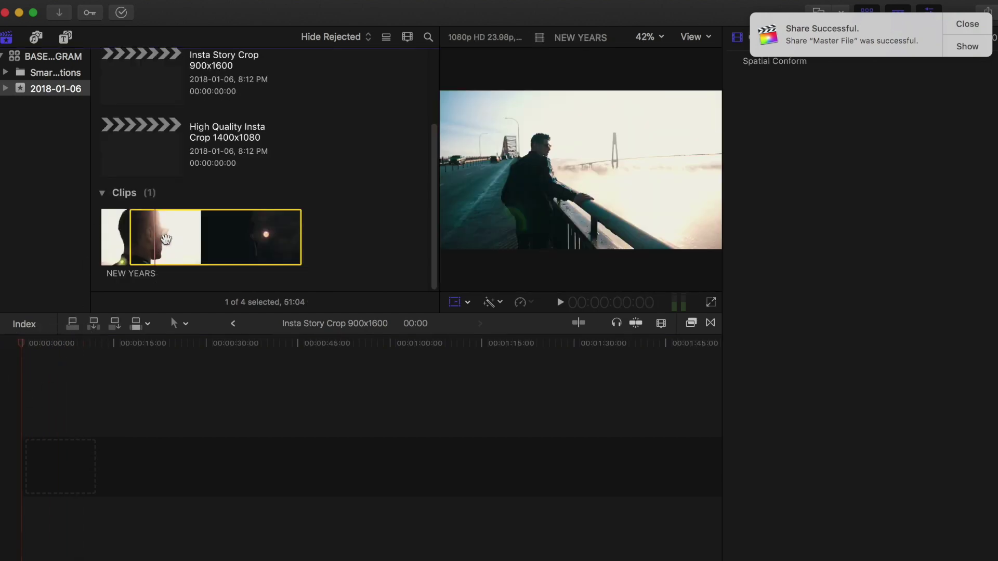
Mark a start point in NEW YEARS and add that range to the story timeline
click(153, 252)
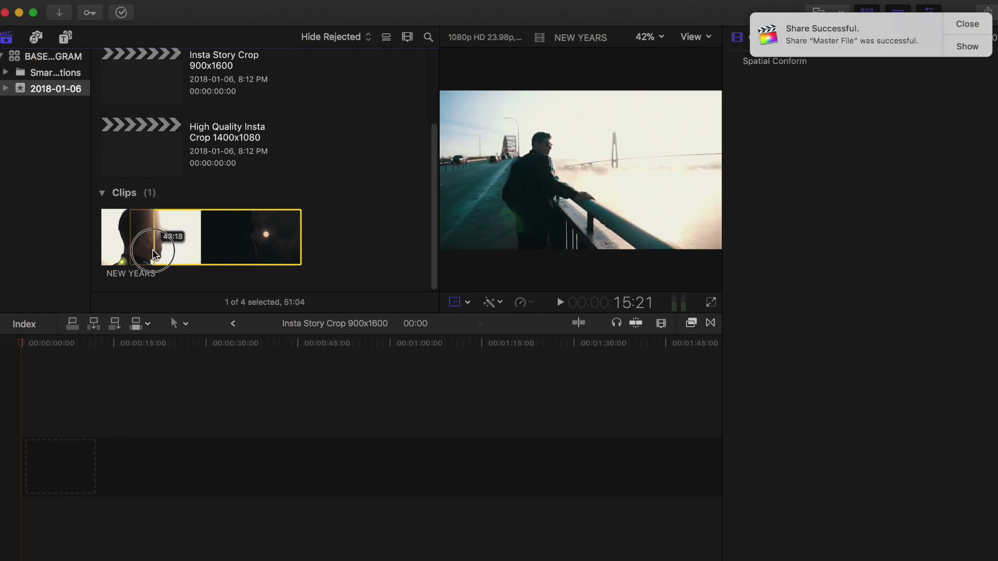
key(i)
drag(156, 245, 83, 440)
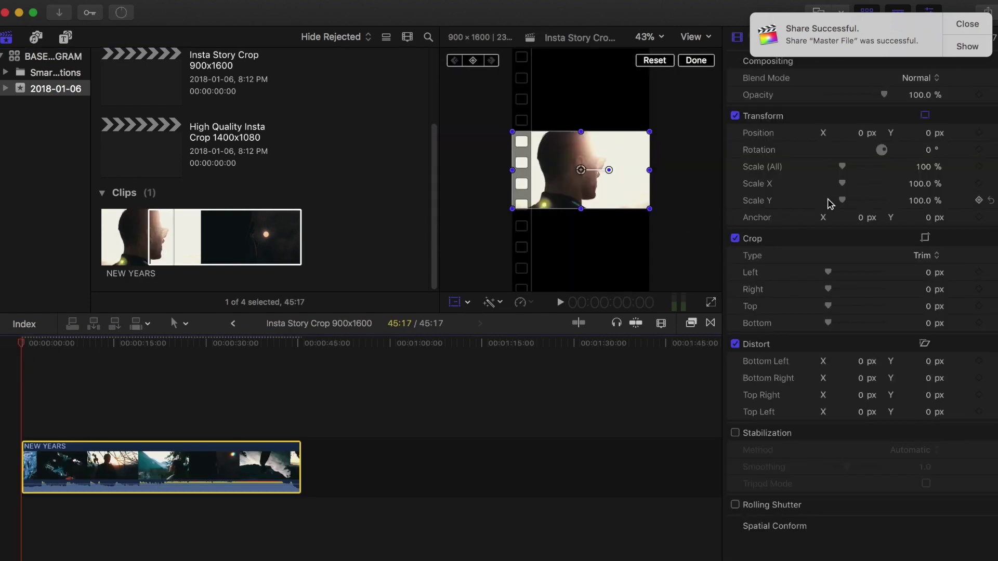
Scale the story clip to 315% and return the playhead to the project start
click(925, 168)
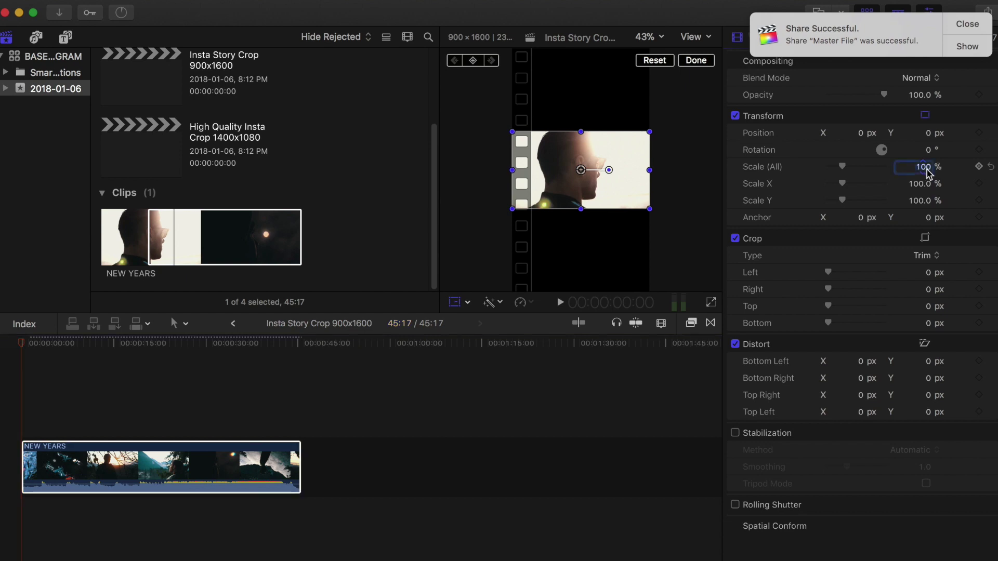
drag(70, 345, 21, 369)
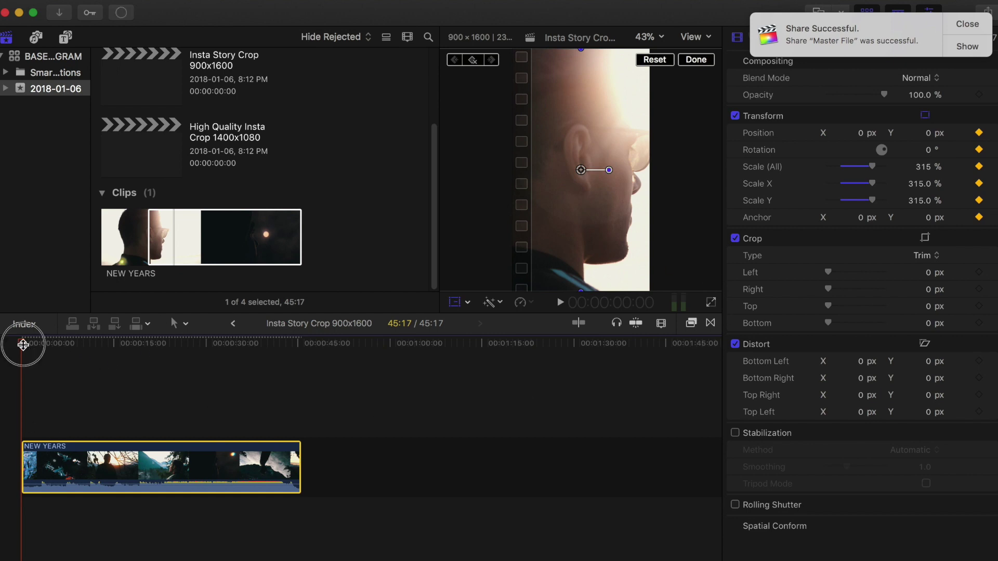
drag(23, 345, 27, 346)
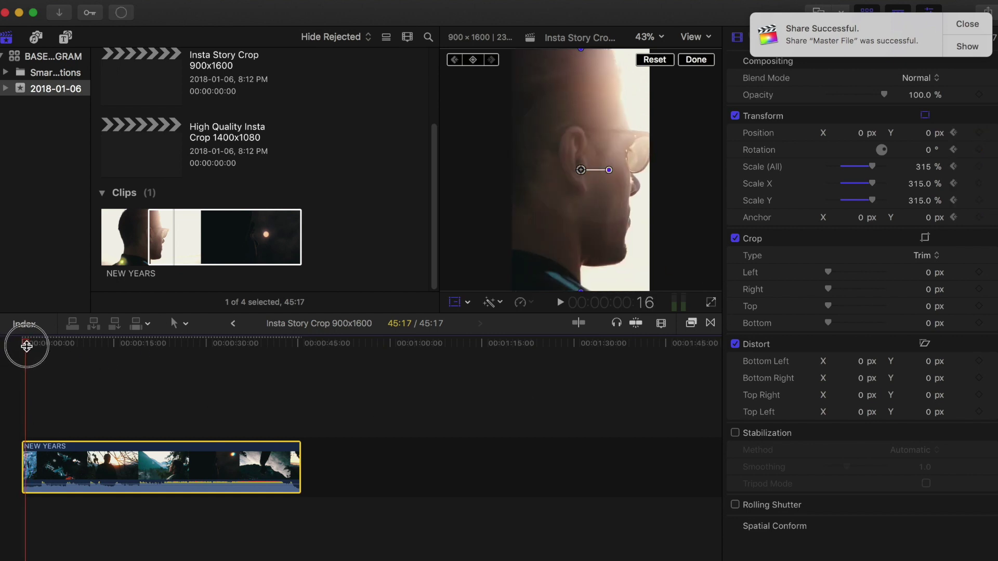
key(Home)
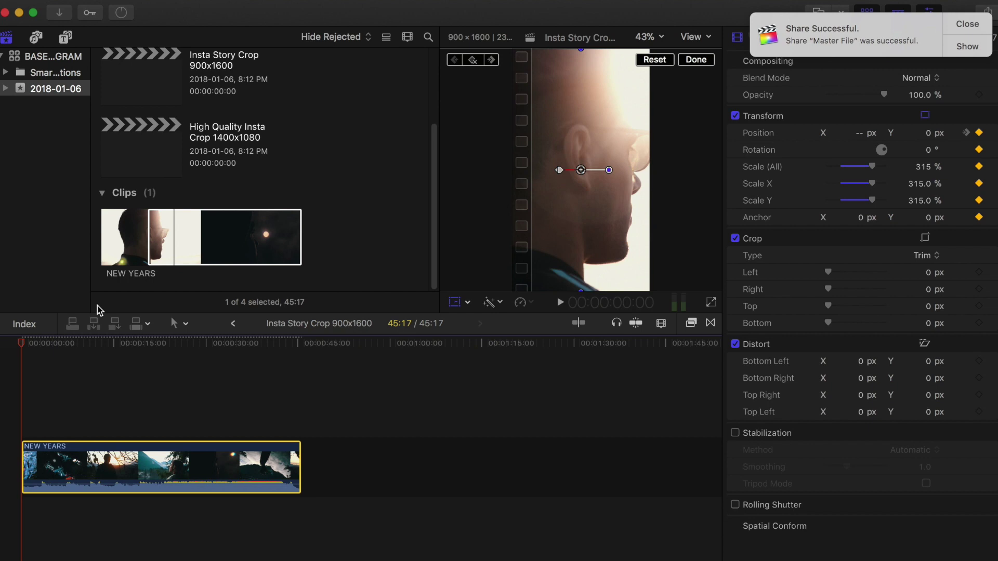
click(65, 39)
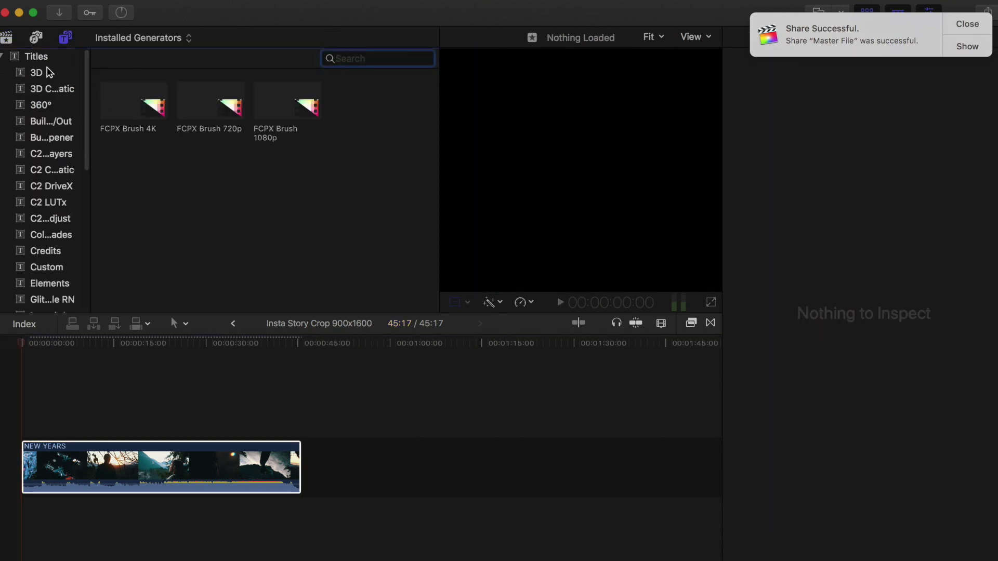
Show all installed Titles and scroll through the categories to locate Glitch 03
click(47, 57)
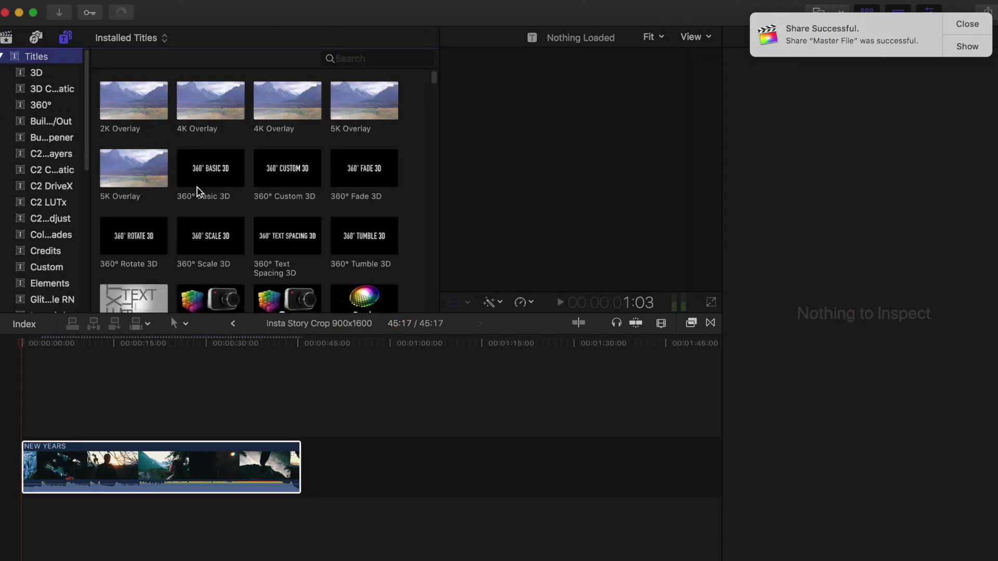
scroll(197, 192, down, 5)
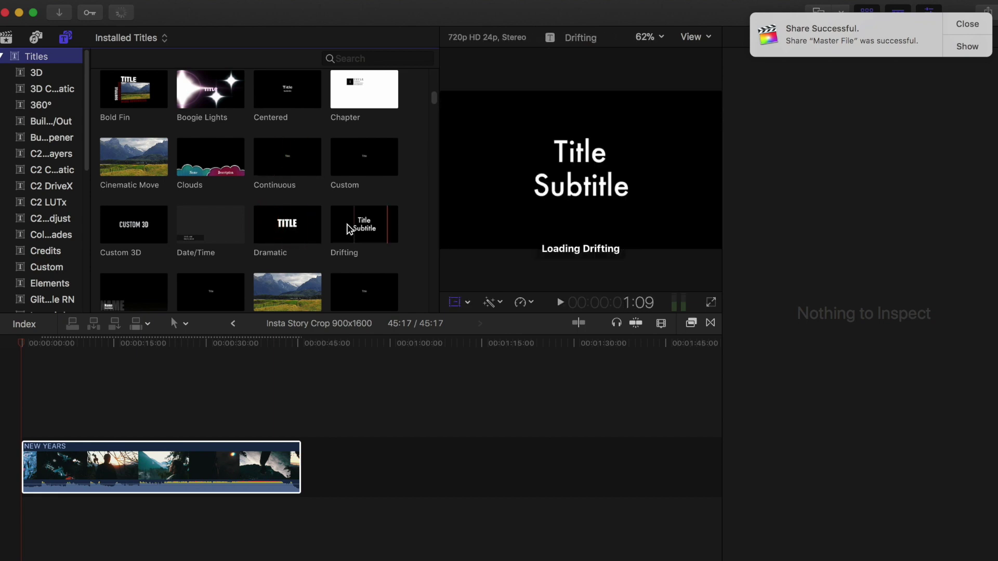
scroll(343, 226, down, 3)
scroll(320, 169, up, 8)
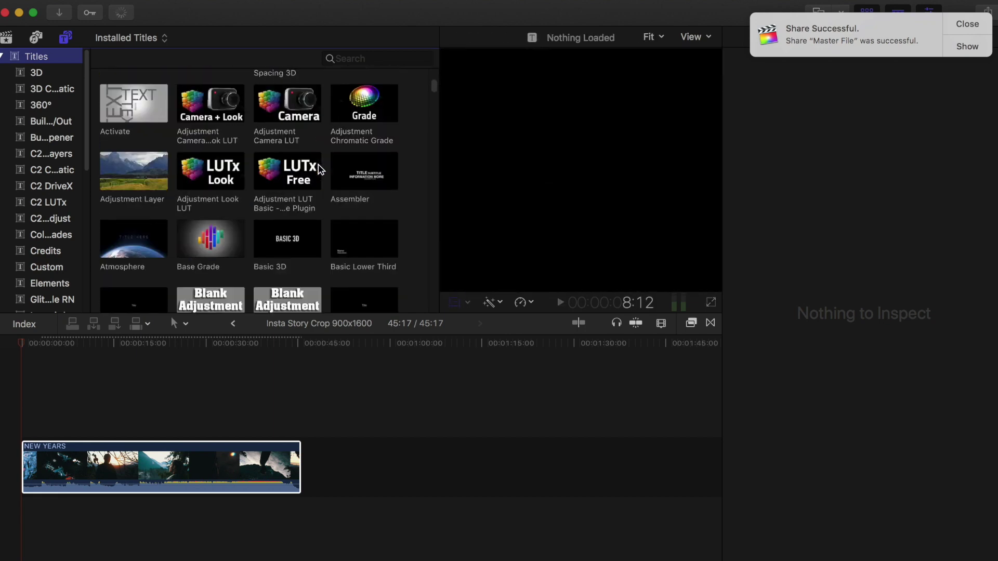
scroll(321, 170, up, 4)
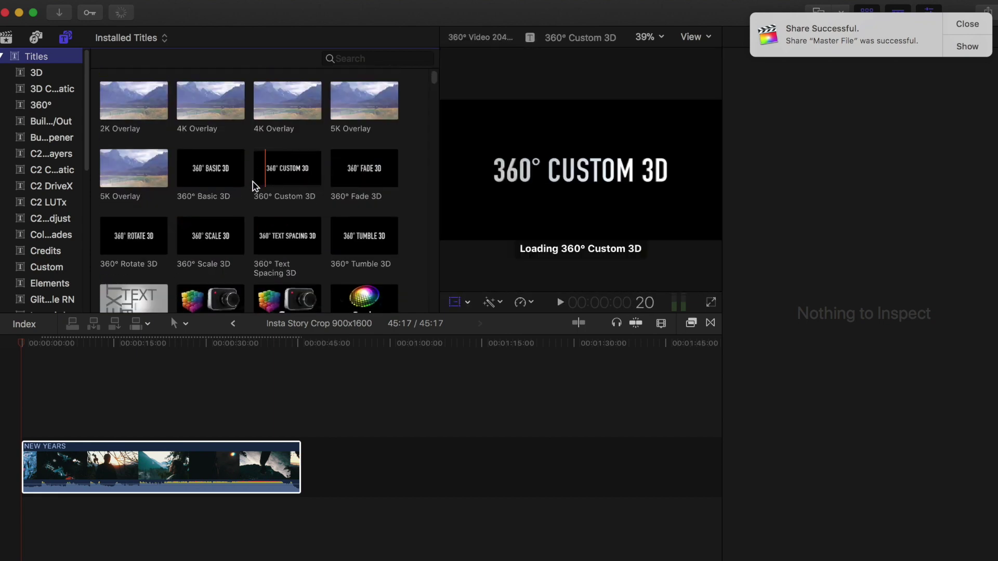
click(48, 89)
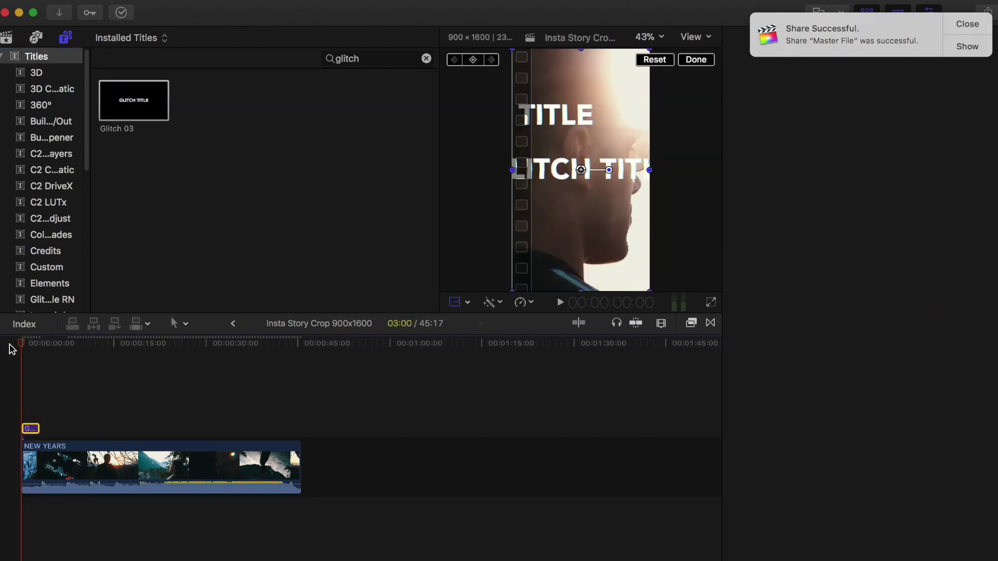
drag(23, 347, 9, 350)
key(super+4)
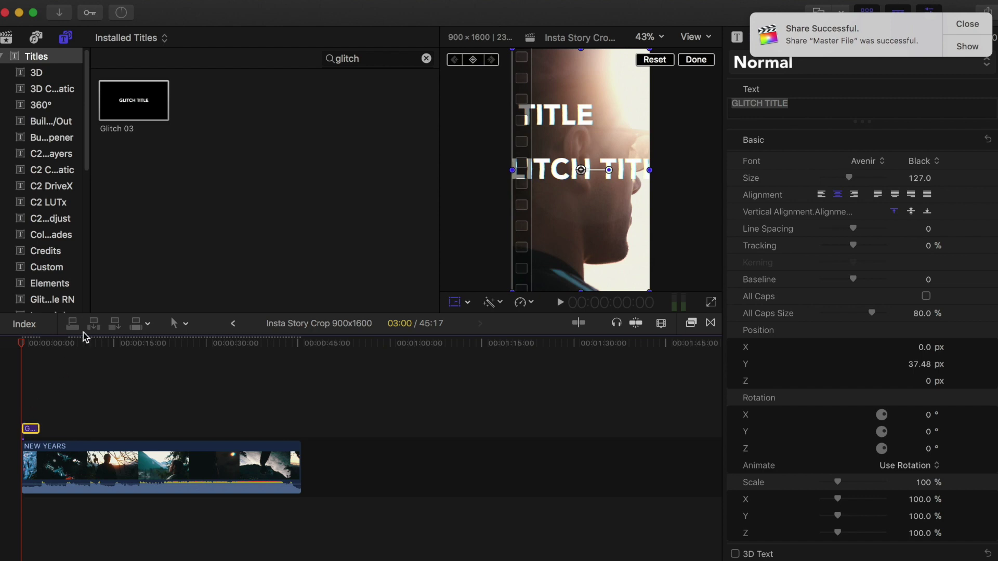
key(space)
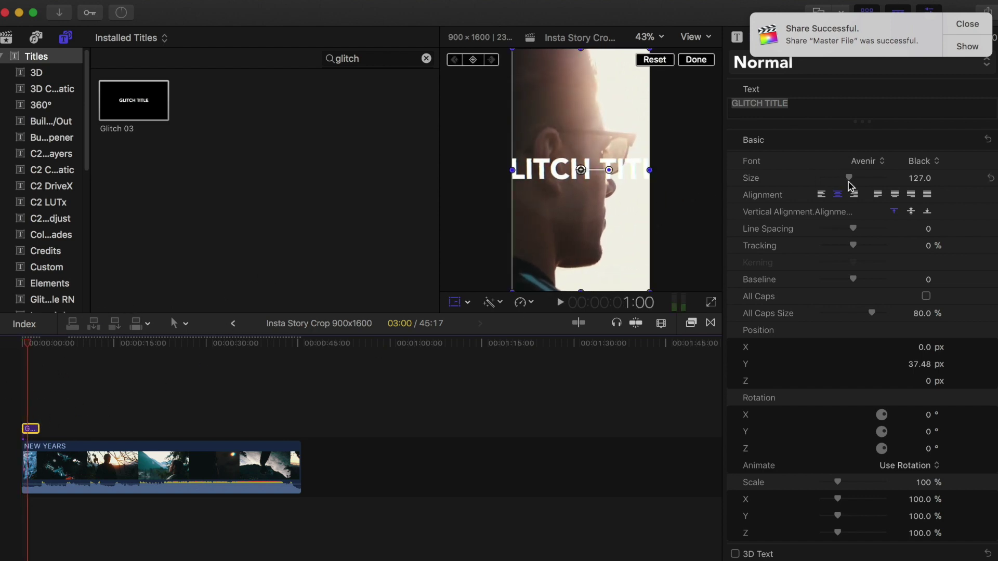
drag(852, 181, 836, 180)
text(ROBERT)
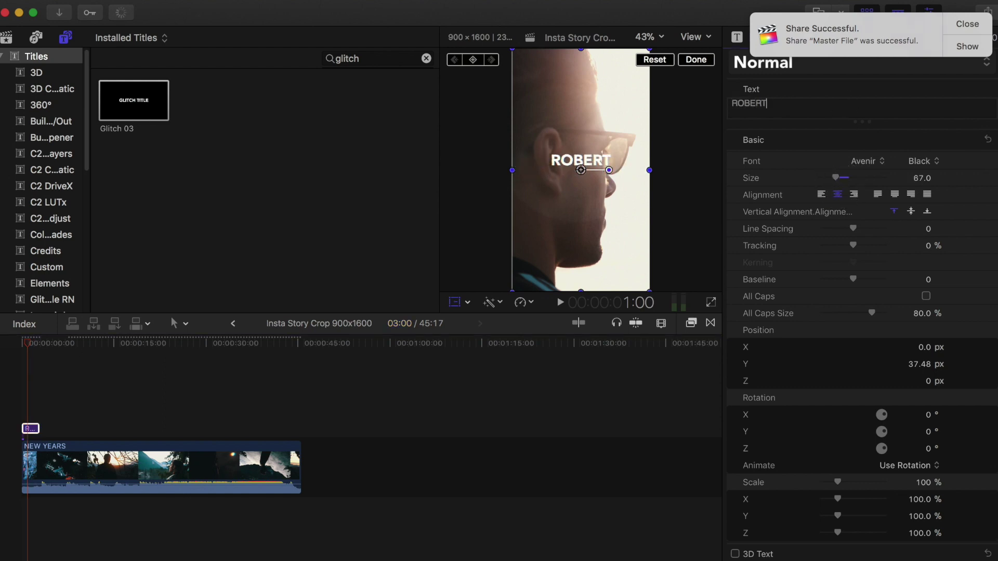
text(H)
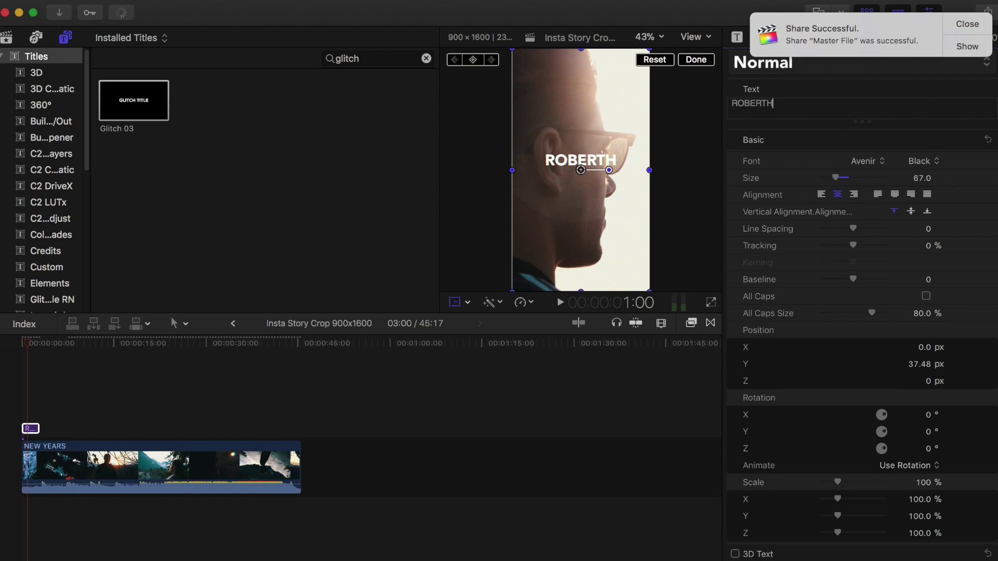
text( HILL)
click(513, 270)
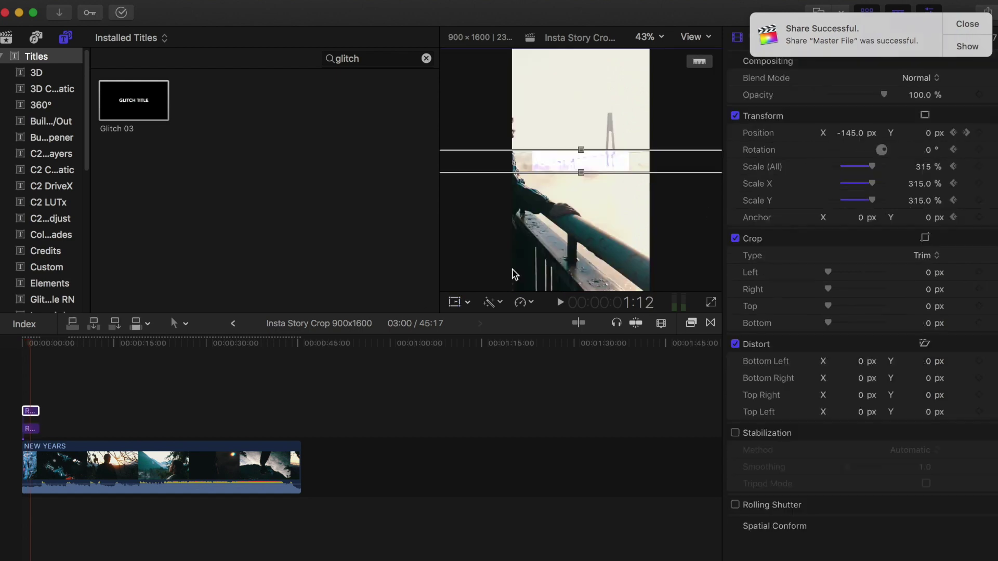
Add a second title reading NEW POST and lower it to Y -569.2 px
text(NEW POST)
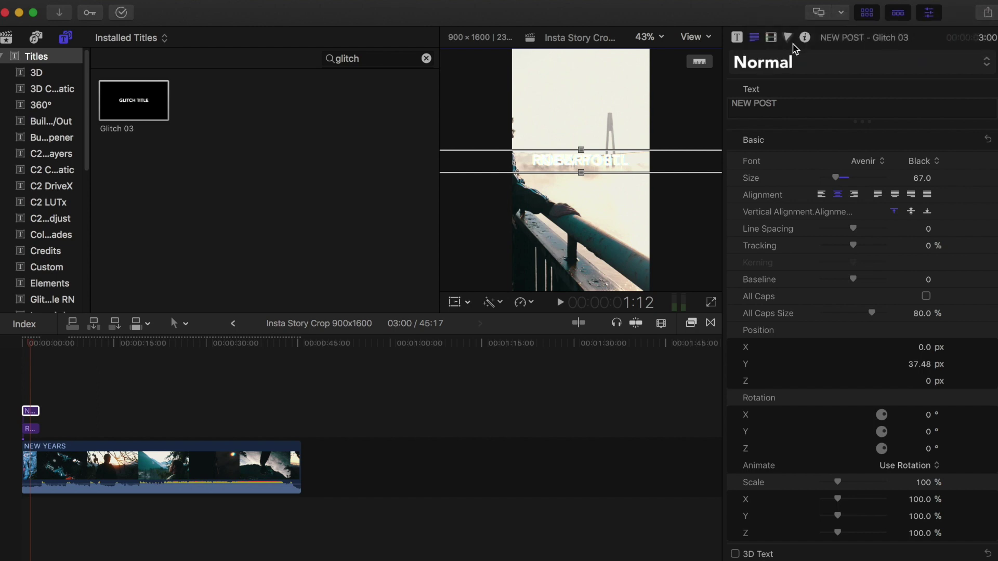
click(771, 39)
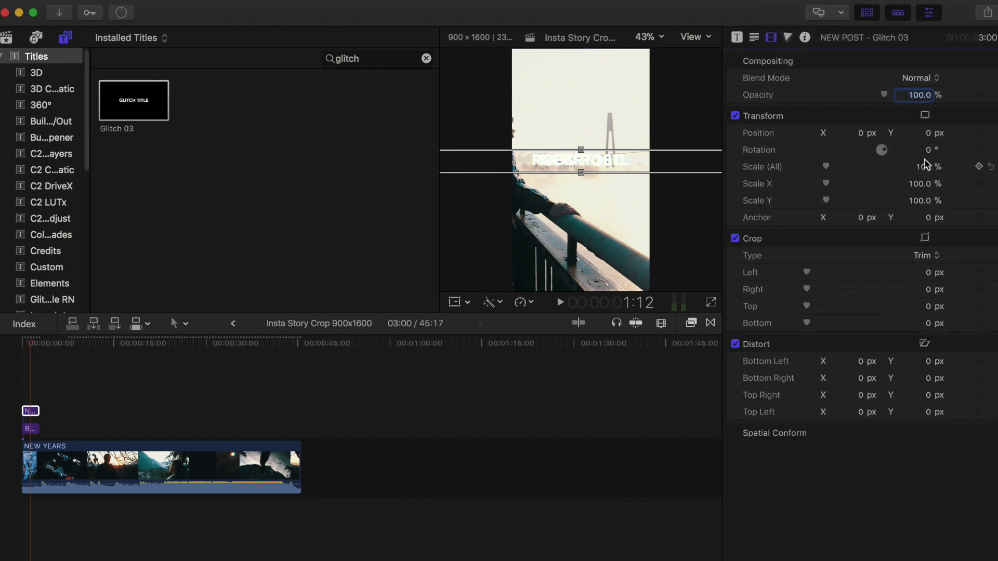
drag(927, 136, 927, 210)
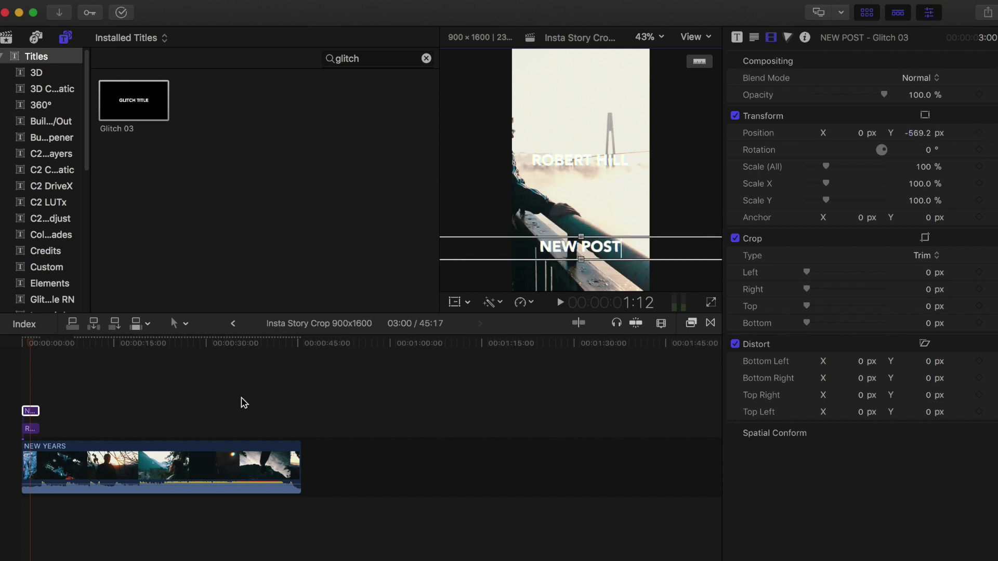
click(31, 430)
key(shift+t)
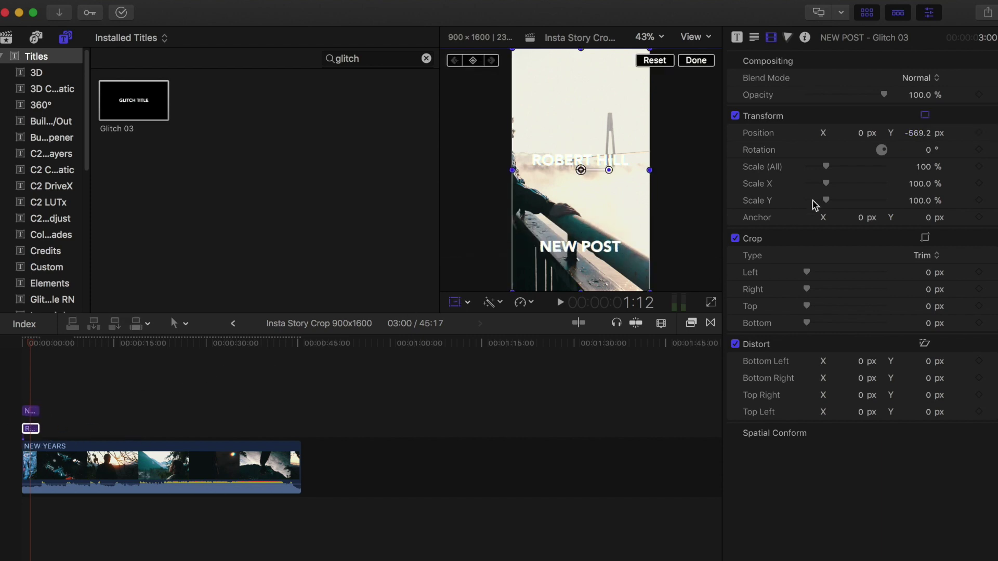
click(921, 133)
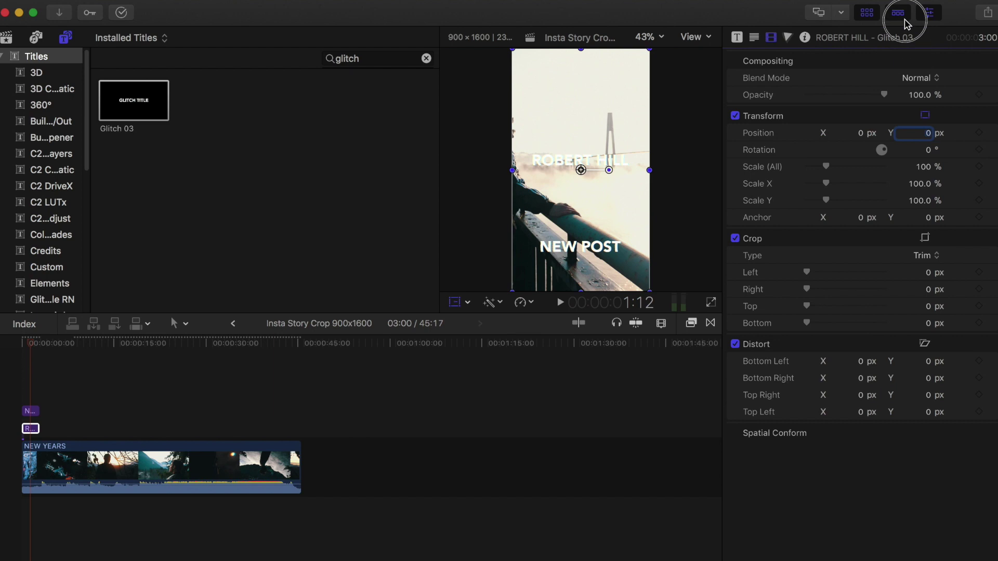
text(426)
key(Return)
key(space)
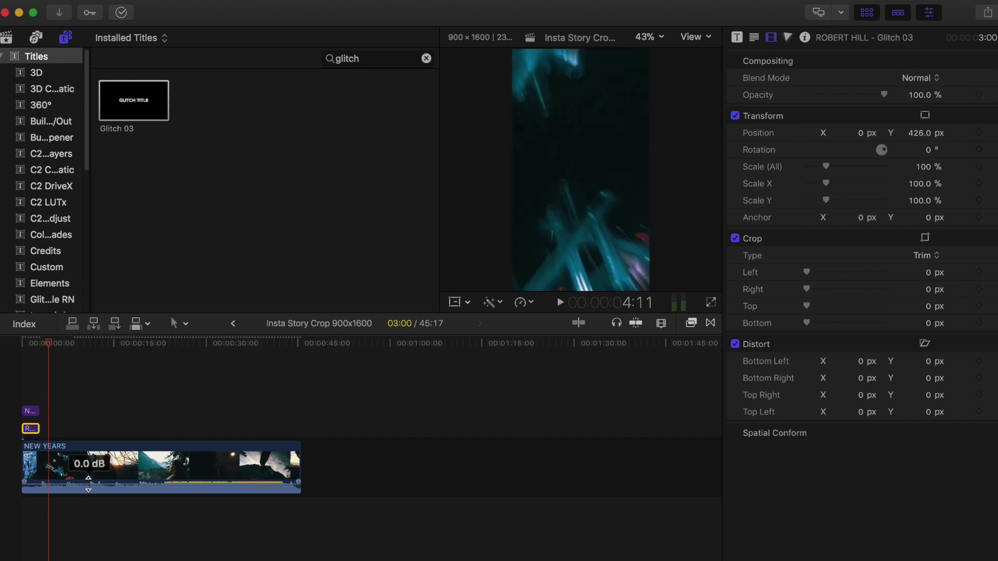
mouse_move(17, 338)
mouse_down()
mouse_move(72, 345)
mouse_move(15, 340)
mouse_move(57, 345)
mouse_move(29, 335)
mouse_move(2, 341)
mouse_up()
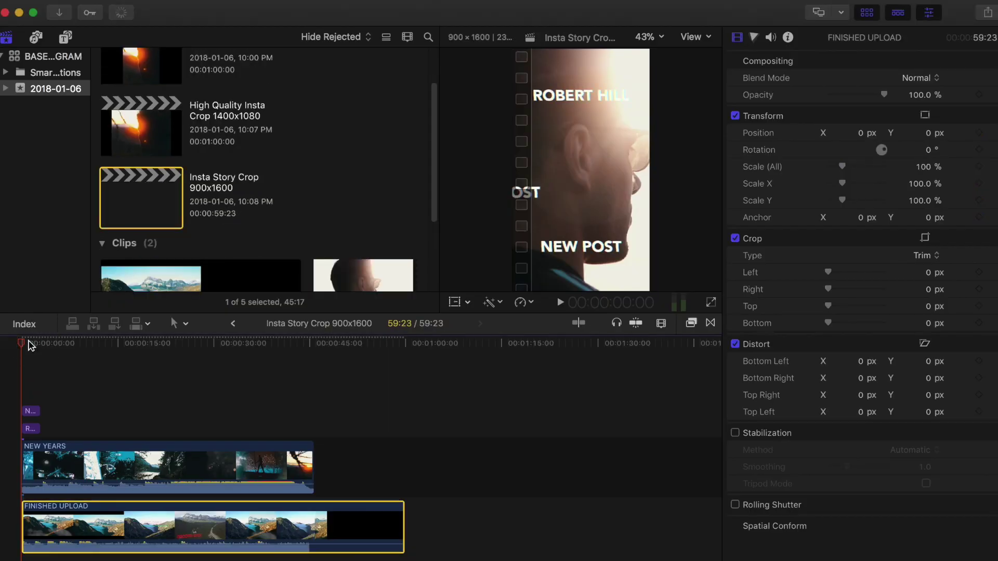
Shrink the NEW YEARS clip to 107% scale as a middle band, nudged slightly upward
mouse_move(30, 346)
mouse_down()
mouse_move(84, 336)
mouse_move(13, 357)
mouse_up()
drag(26, 349, 4, 400)
click(83, 459)
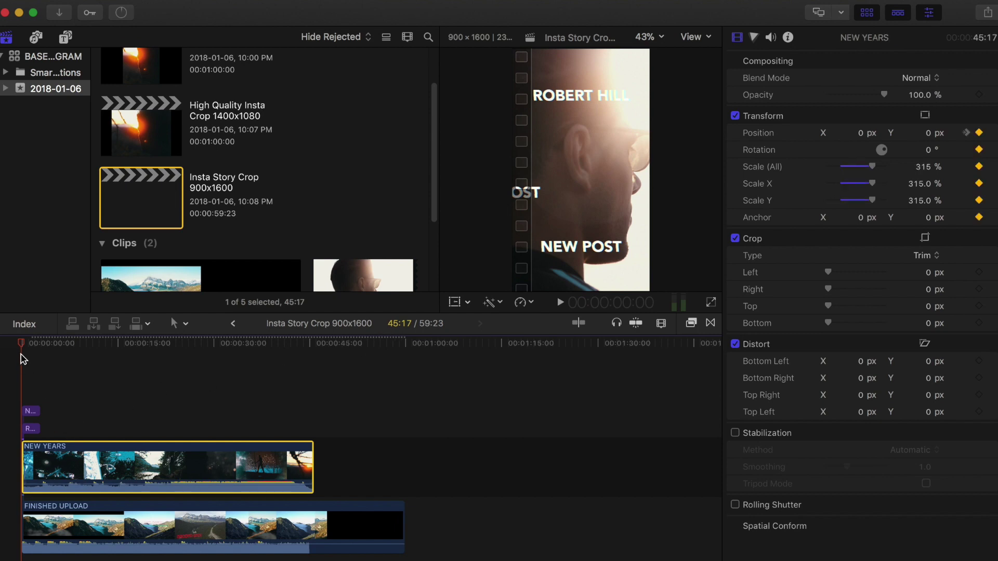
drag(23, 359, 3, 356)
drag(865, 174, 844, 186)
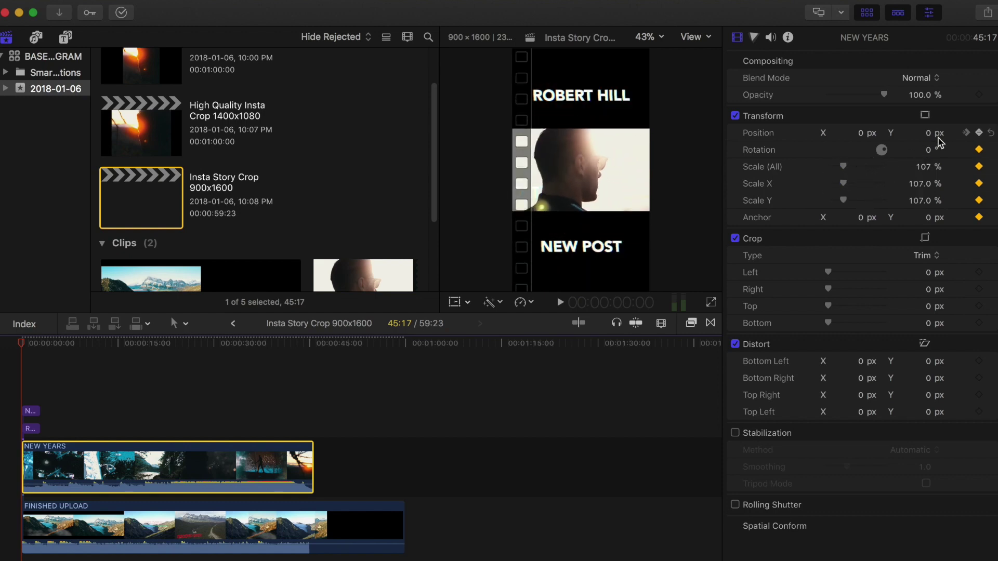
drag(928, 133, 923, 124)
Lower FINISHED UPLOAD to about -411 px Position Y and play back the story layout
click(78, 527)
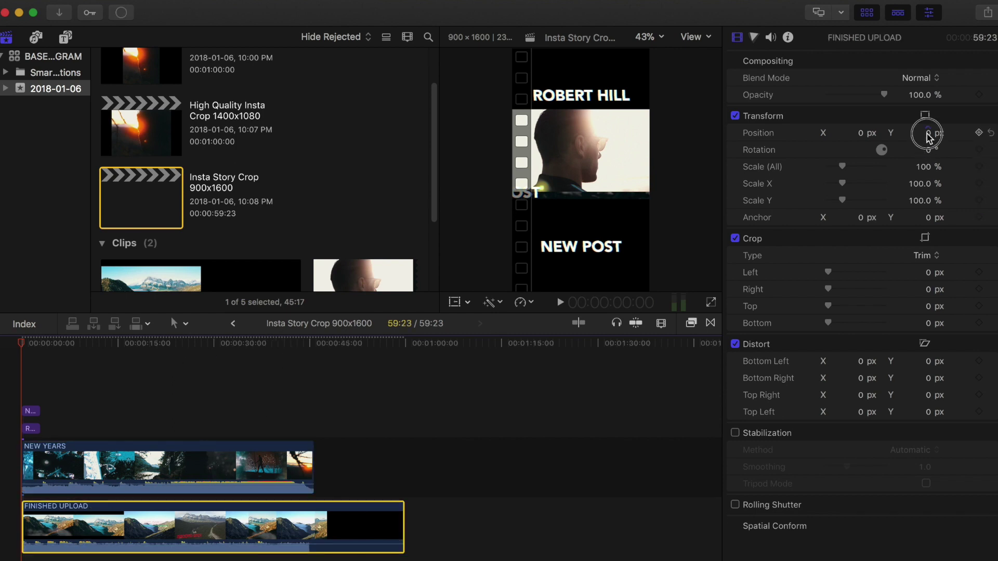
drag(928, 132, 928, 133)
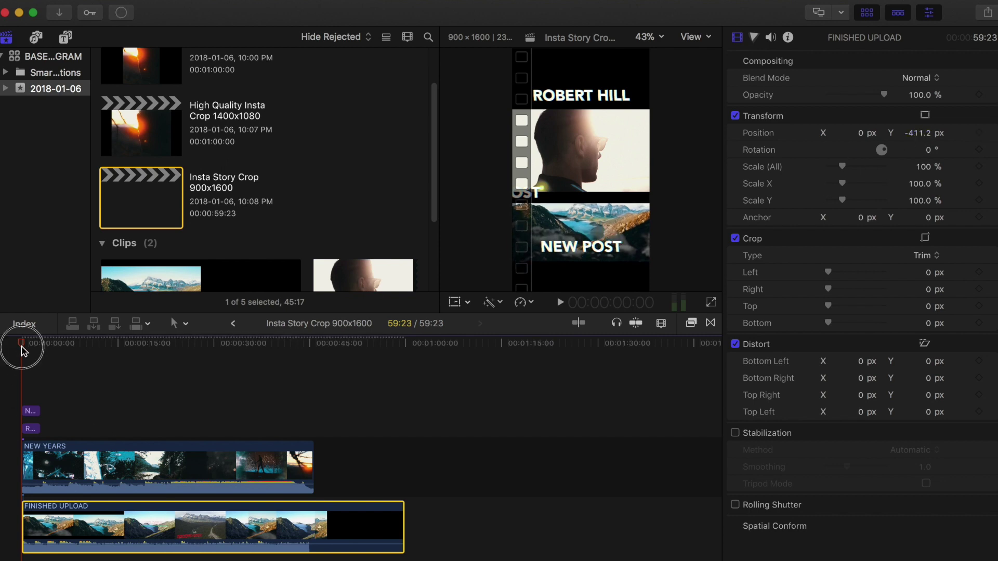
key(space)
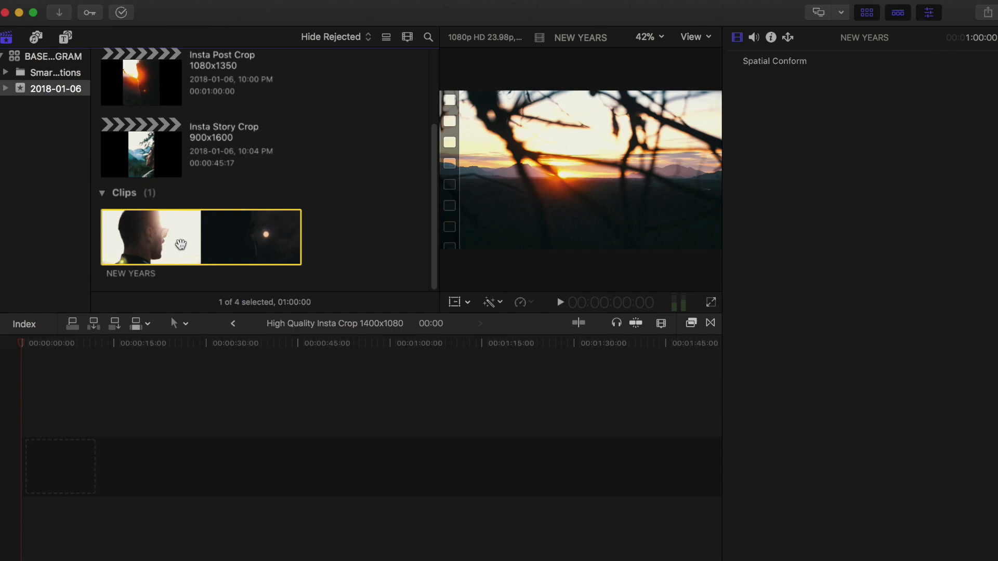
Place NEW YEARS at the start of the 1400x1080 timeline and enlarge it to 137% scale
drag(141, 235, 40, 479)
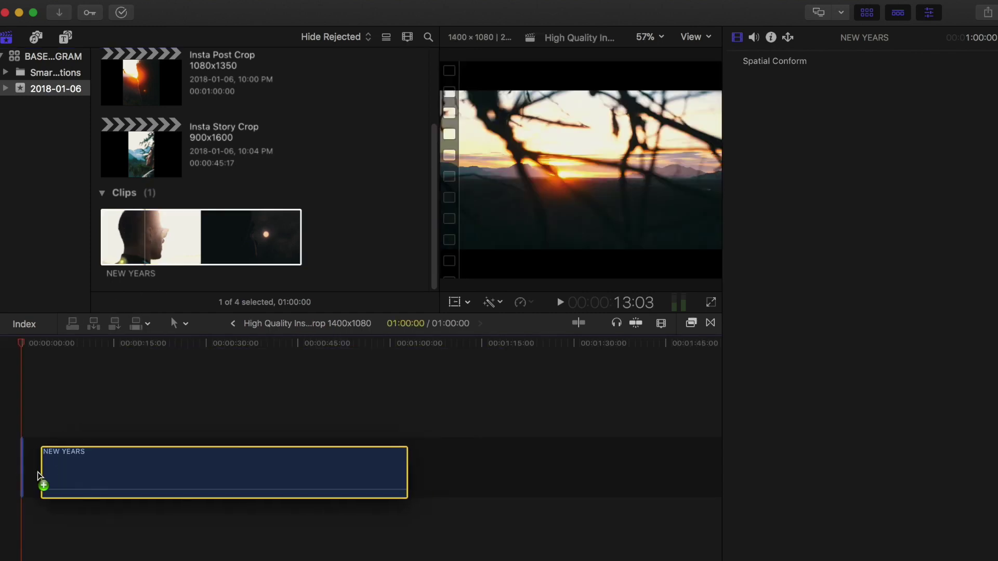
click(22, 345)
drag(21, 346, 17, 369)
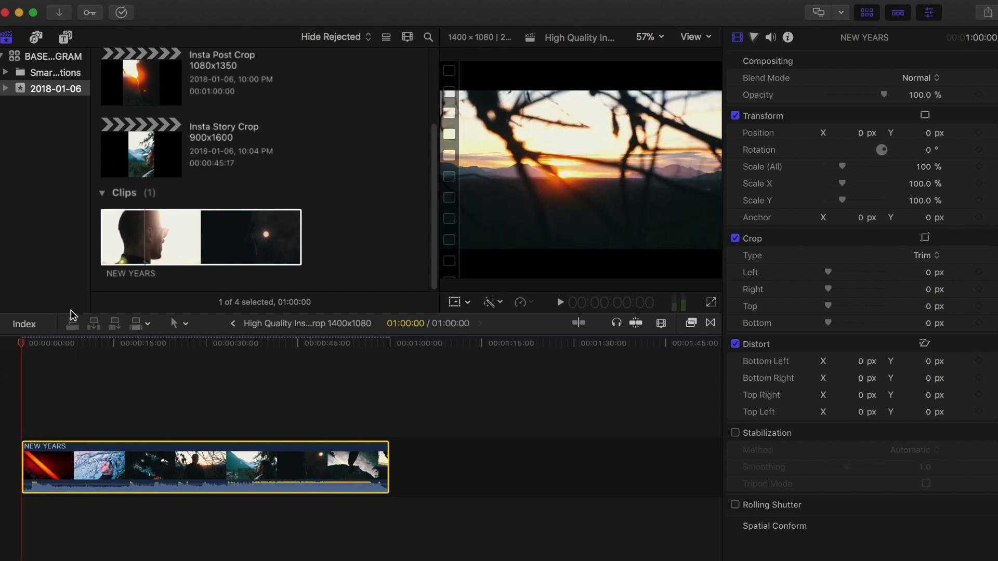
scroll(178, 145, up, 3)
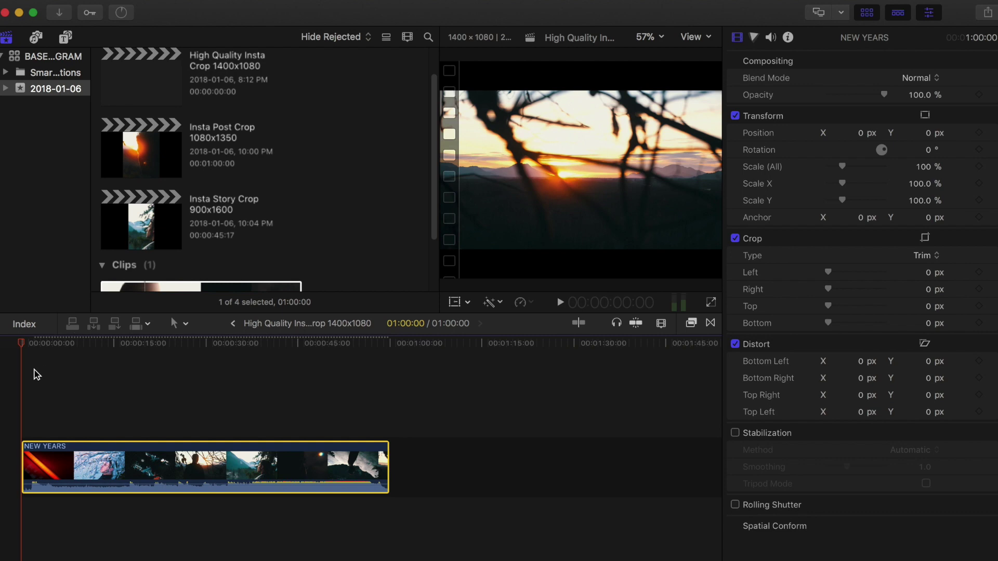
drag(23, 342, 6, 359)
drag(928, 168, 944, 167)
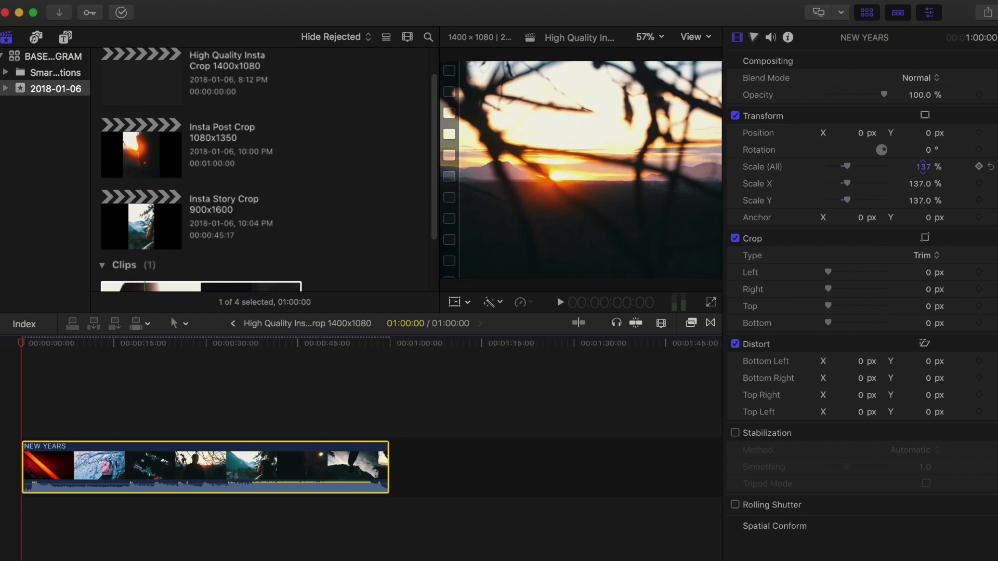